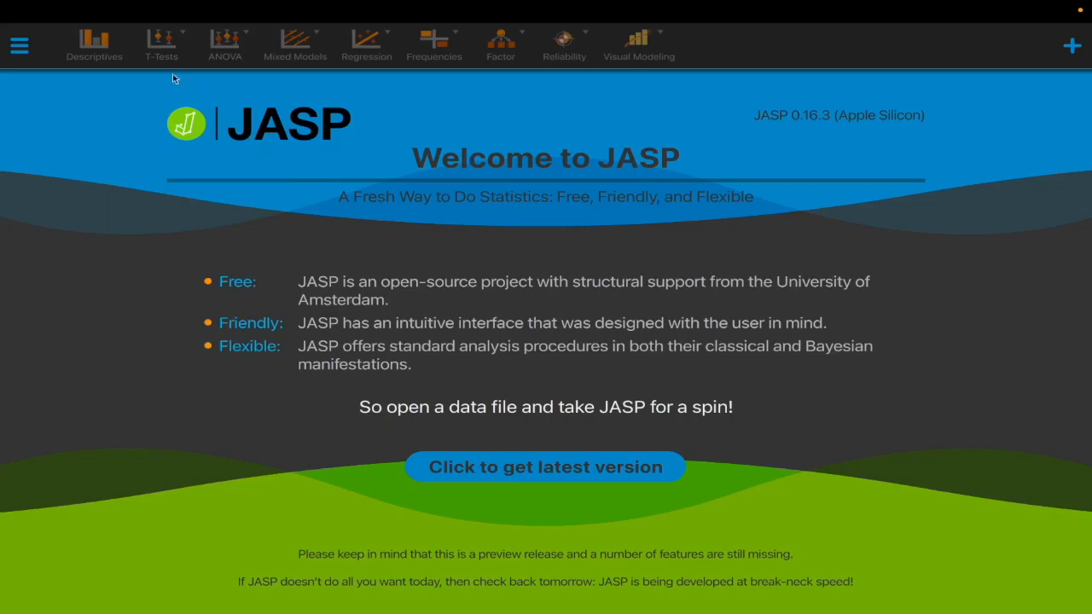
- Open the recent data file 00données.csv
{"action": "left_click", "coordinate": [31, 52]}
{"action": "left_click", "coordinate": [38, 82]}
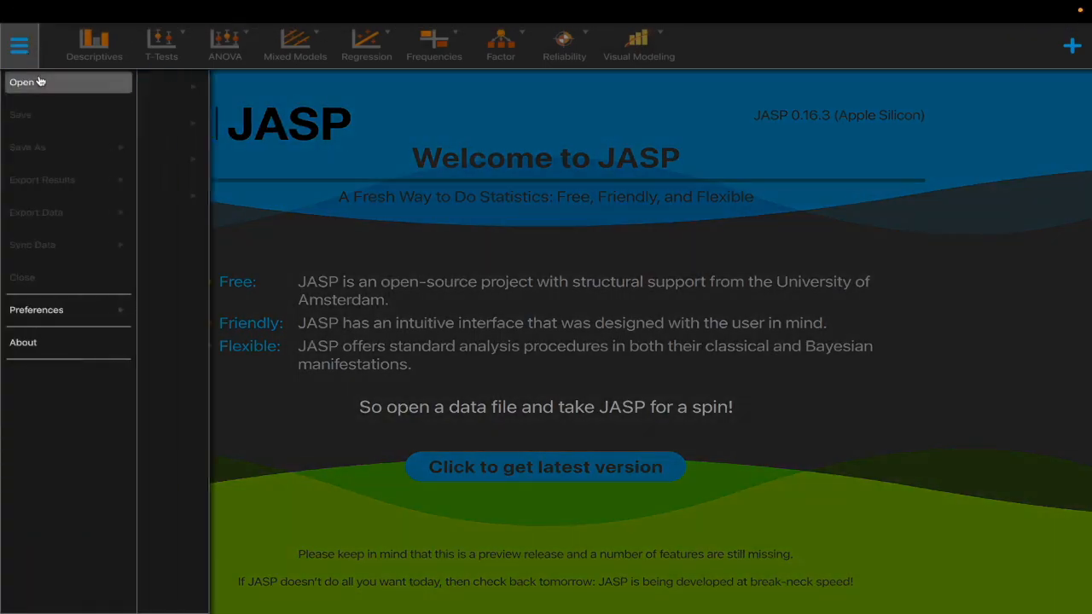
{"action": "left_click", "coordinate": [177, 94]}
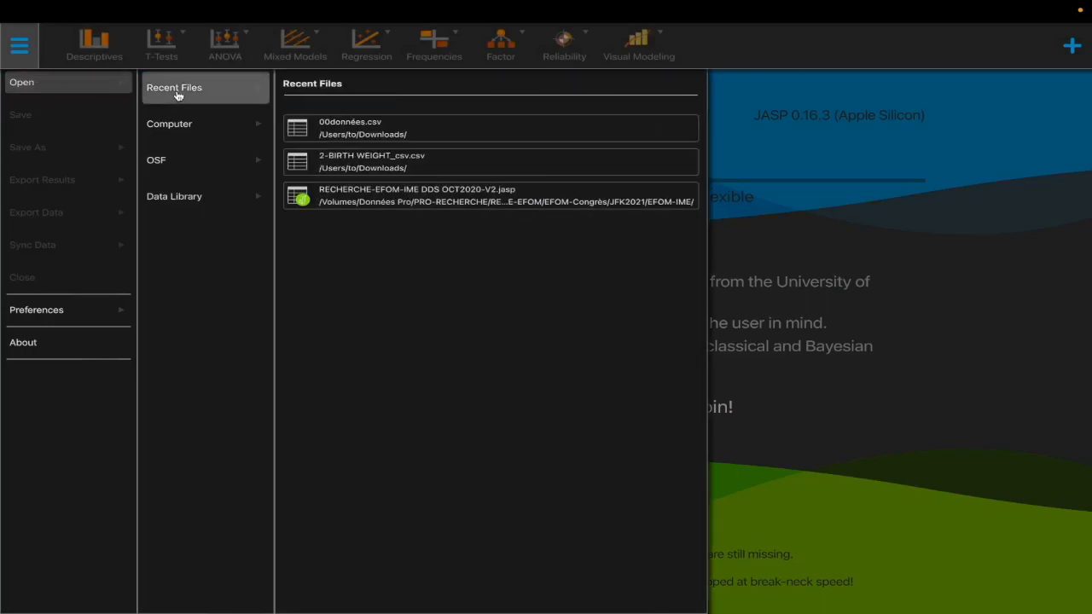
{"action": "left_click", "coordinate": [332, 128]}
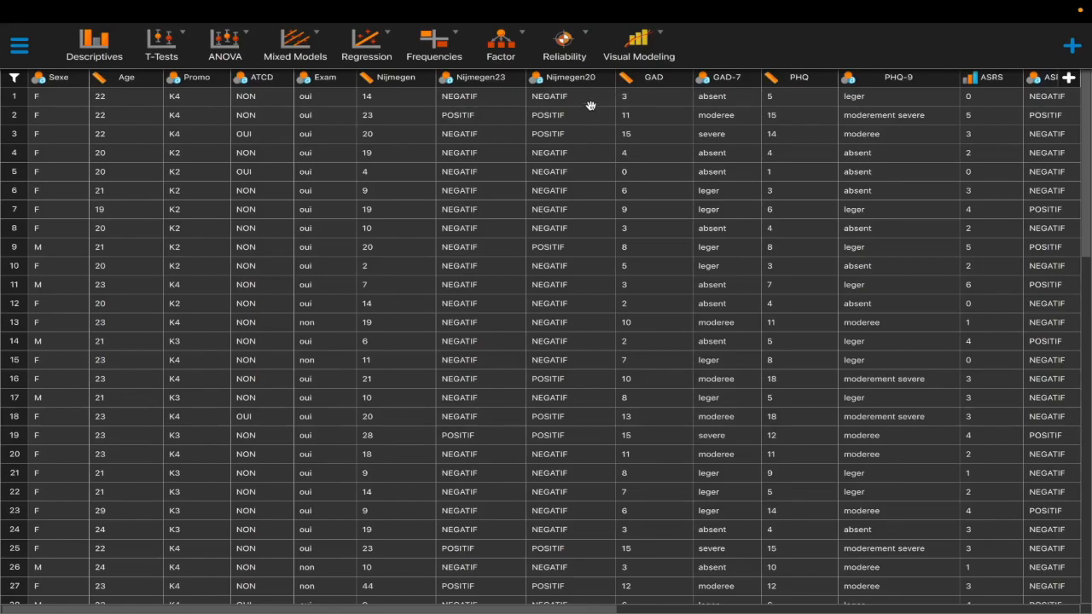
- Create a classical independent samples t-test of Age grouped by Sexe, with normality and equality of variances checks
{"action": "left_click", "coordinate": [183, 41]}
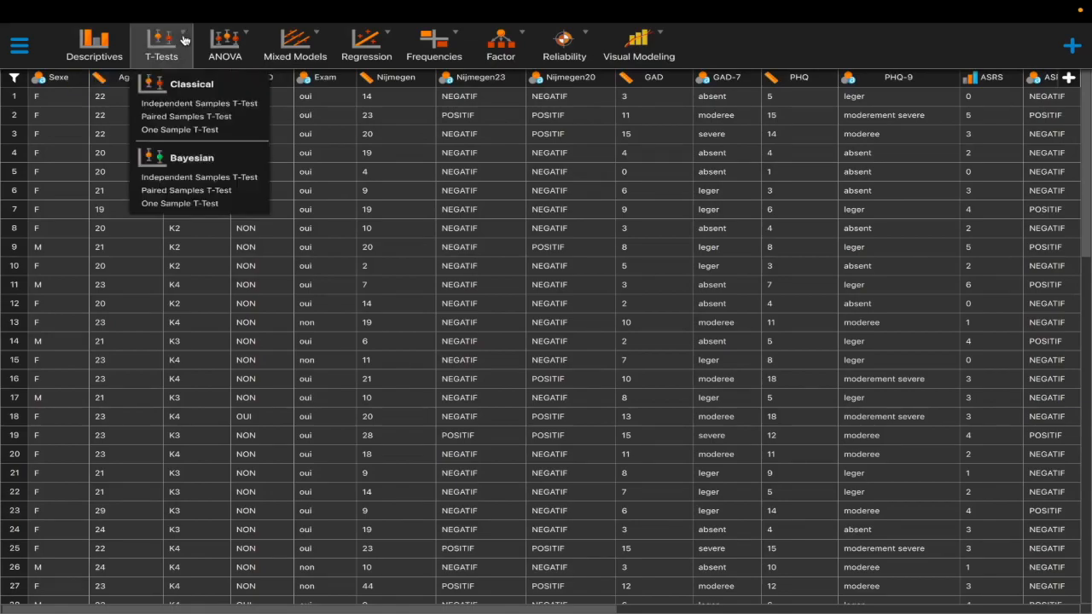
{"action": "left_click", "coordinate": [167, 106]}
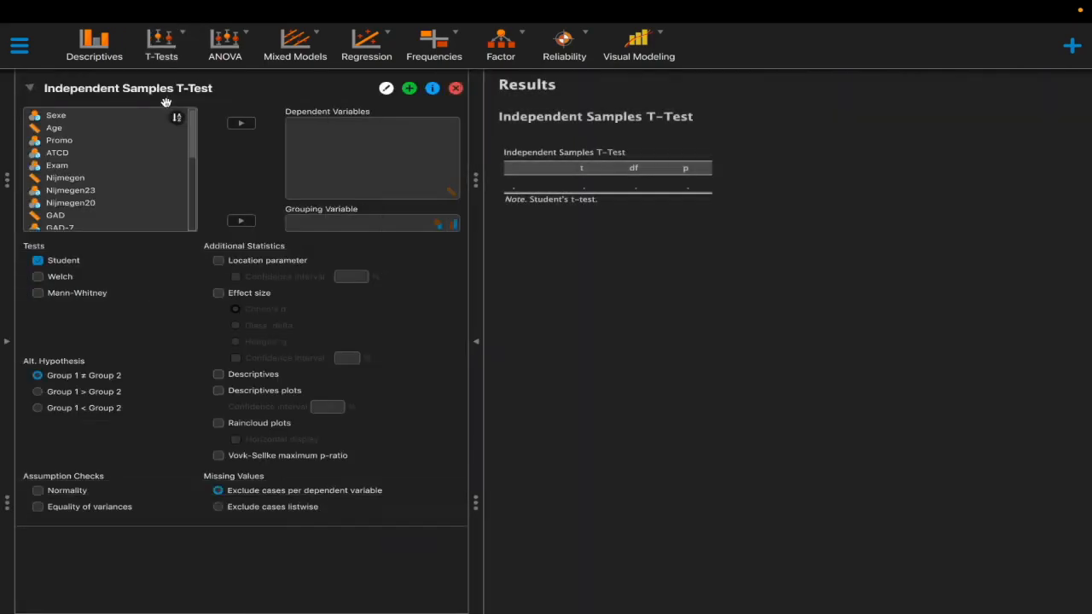
{"action": "left_click", "coordinate": [119, 193]}
{"action": "left_click", "coordinate": [117, 154]}
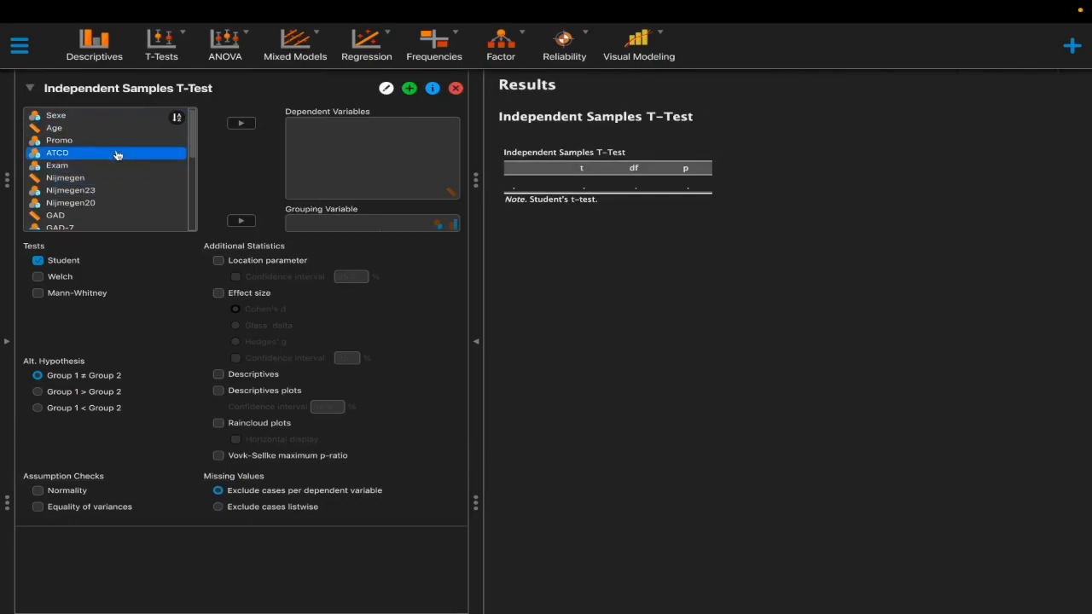
{"action": "left_click", "coordinate": [120, 129]}
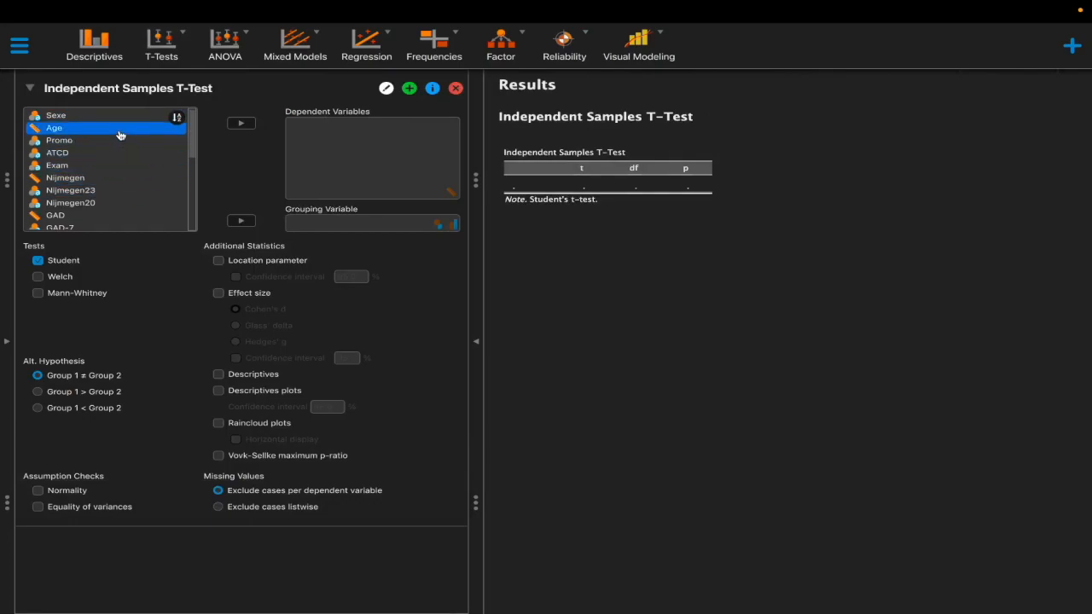
{"action": "left_click", "coordinate": [242, 123]}
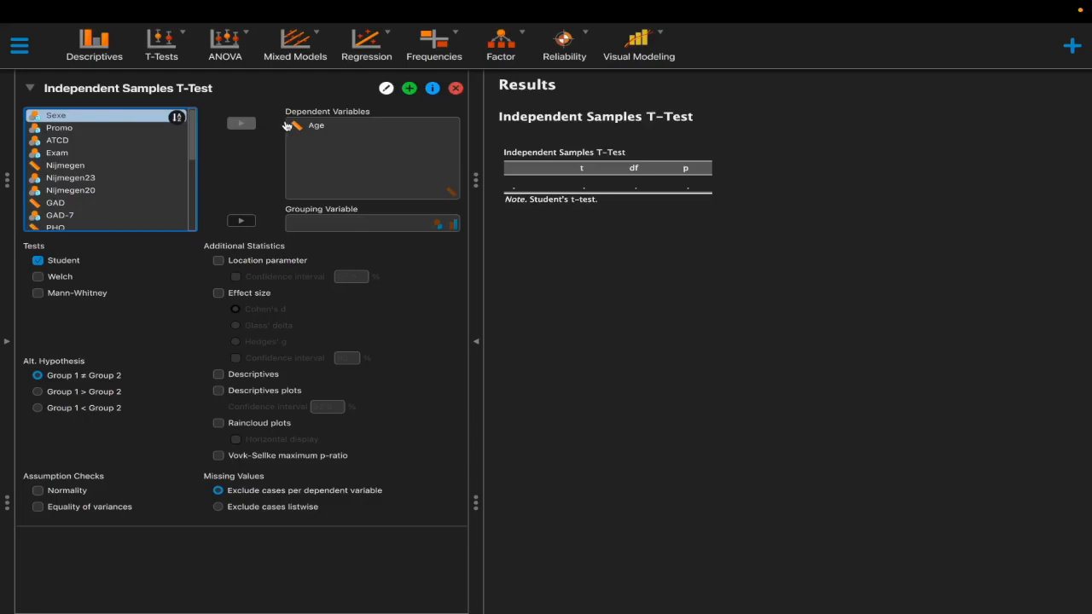
{"action": "left_click", "coordinate": [243, 223]}
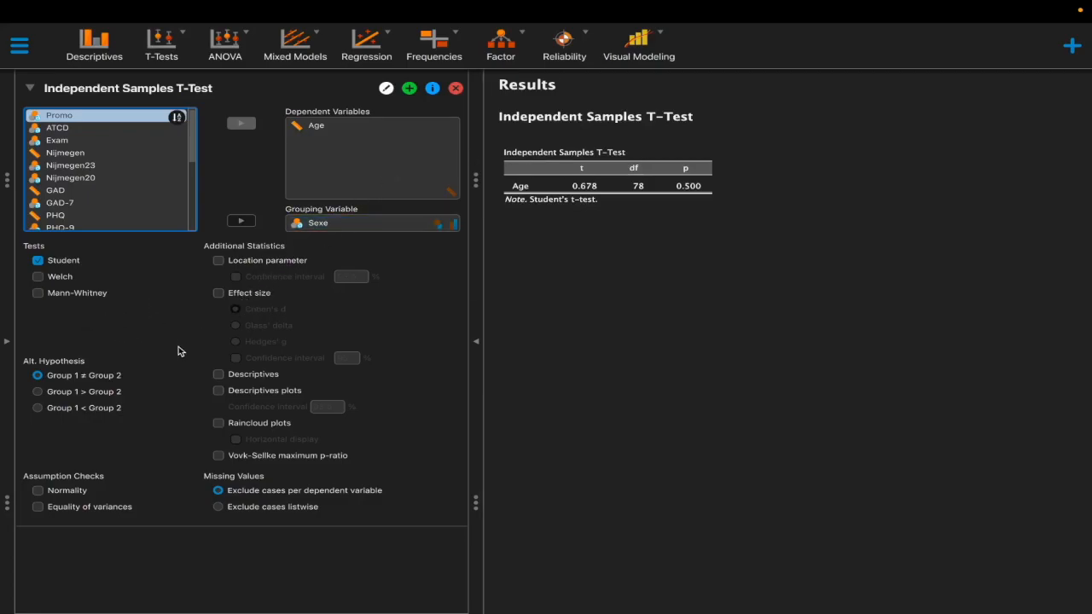
{"action": "left_click", "coordinate": [64, 493]}
{"action": "left_click", "coordinate": [60, 509]}
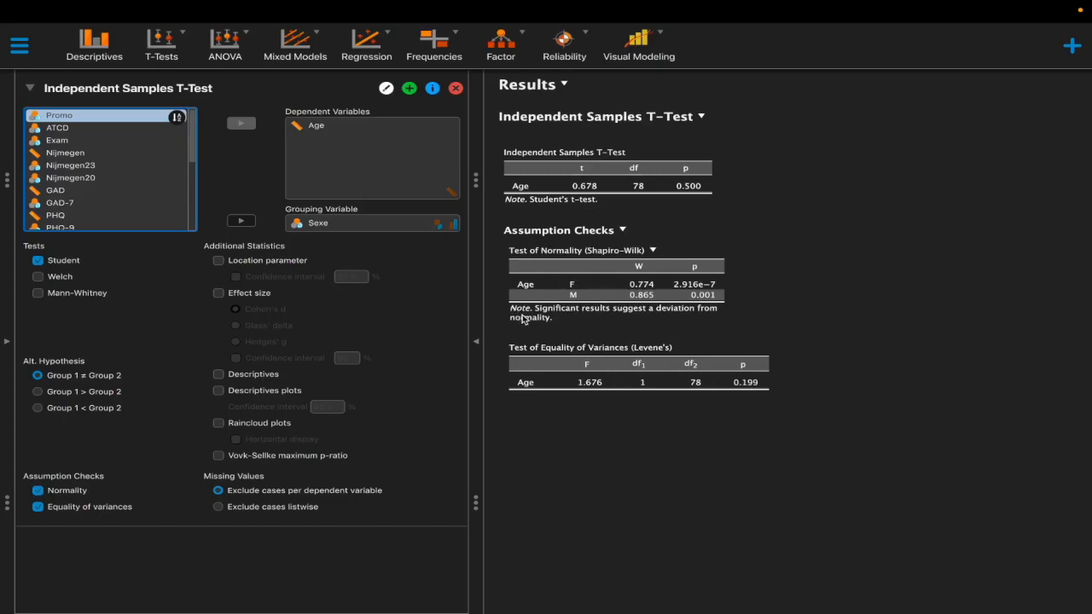
- Show the Welch test alone, switch to Mann-Whitney alone, and finish with Student, Welch and Mann-Whitney all enabled
{"action": "left_click", "coordinate": [40, 280]}
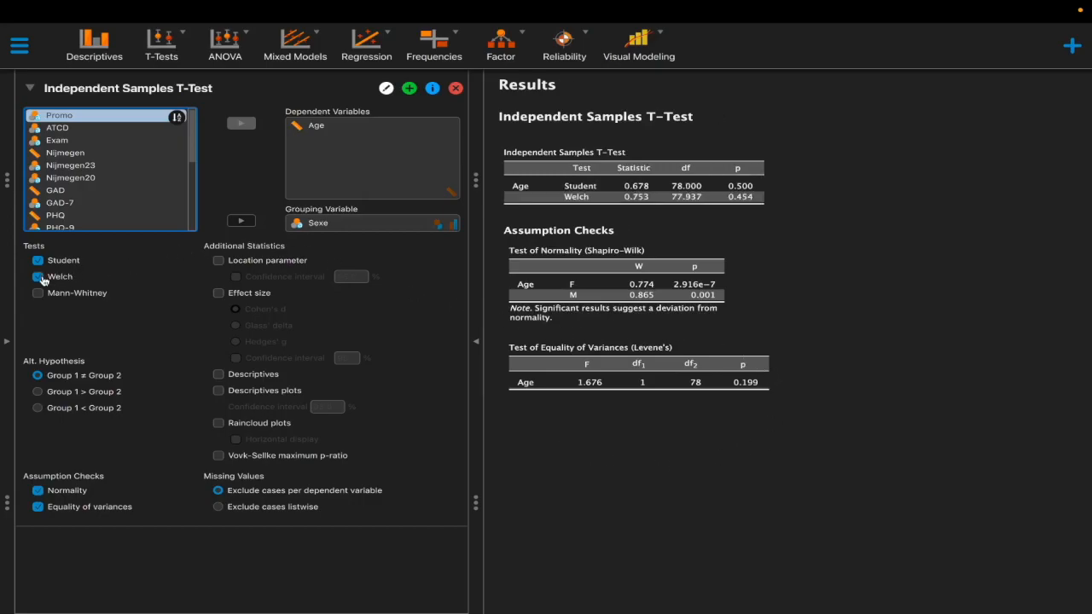
{"action": "left_click", "coordinate": [38, 261]}
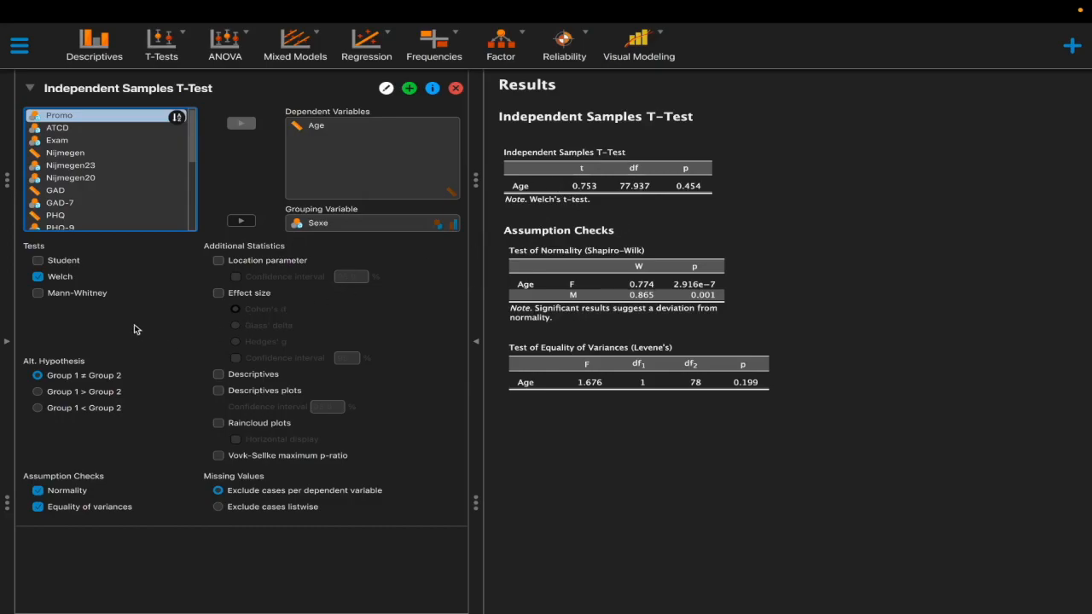
{"action": "left_click", "coordinate": [65, 284]}
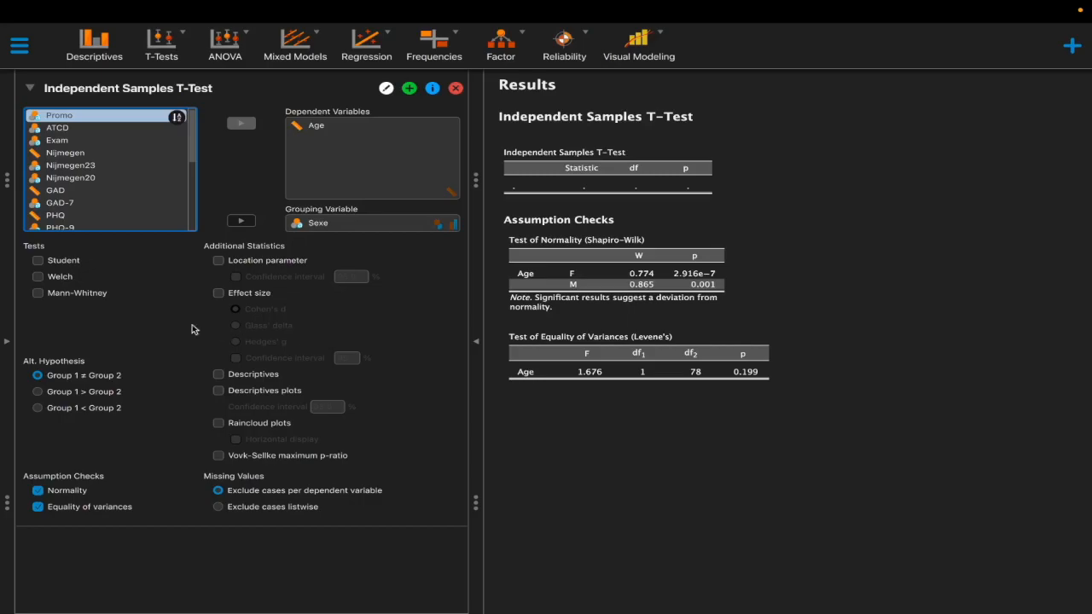
{"action": "left_click", "coordinate": [60, 298]}
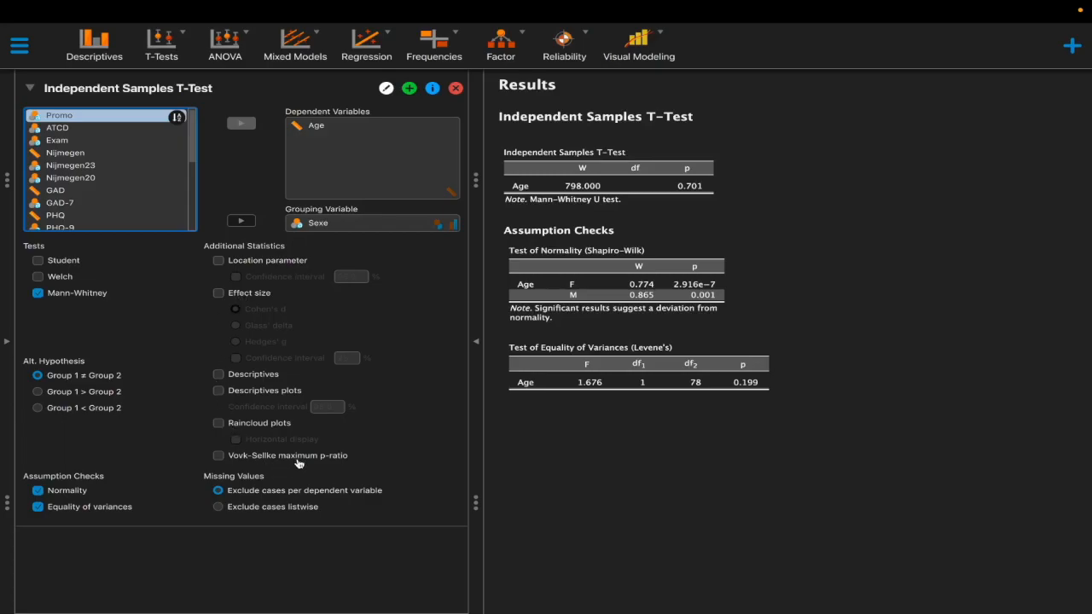
{"action": "left_click", "coordinate": [75, 263]}
{"action": "left_click", "coordinate": [70, 279]}
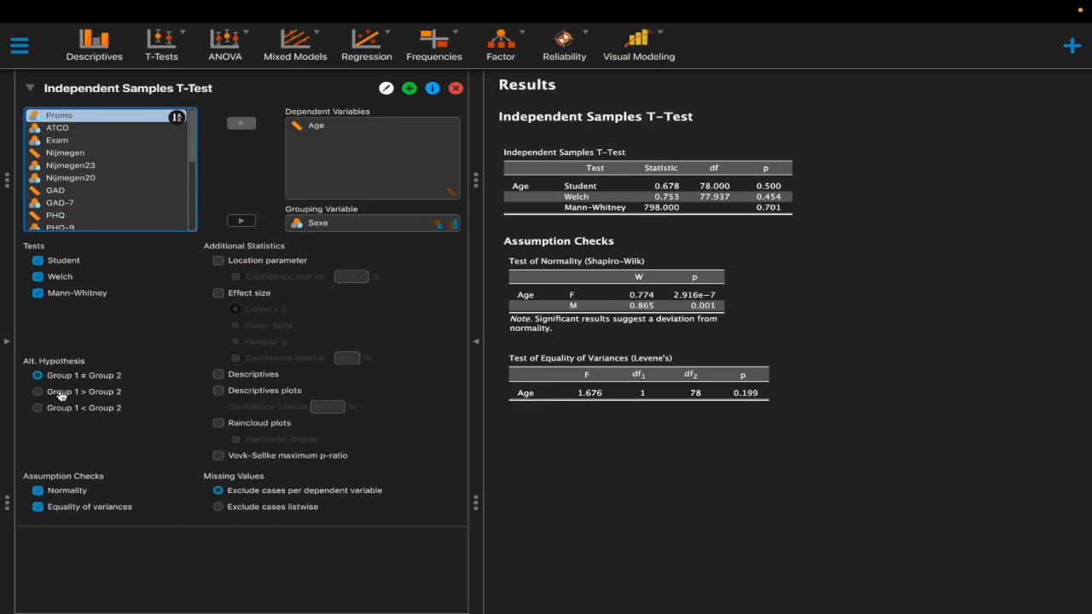
- Try the alternative hypothesis Group 1 > Group 2, and set it to Group 1 < Group 2
{"action": "left_click", "coordinate": [61, 396]}
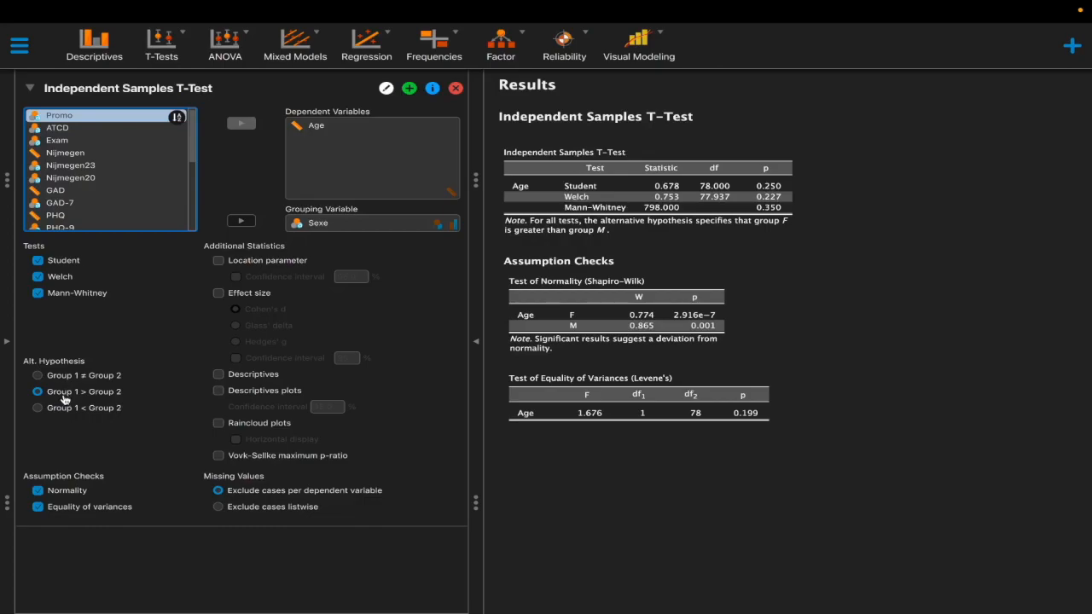
{"action": "left_click", "coordinate": [68, 409]}
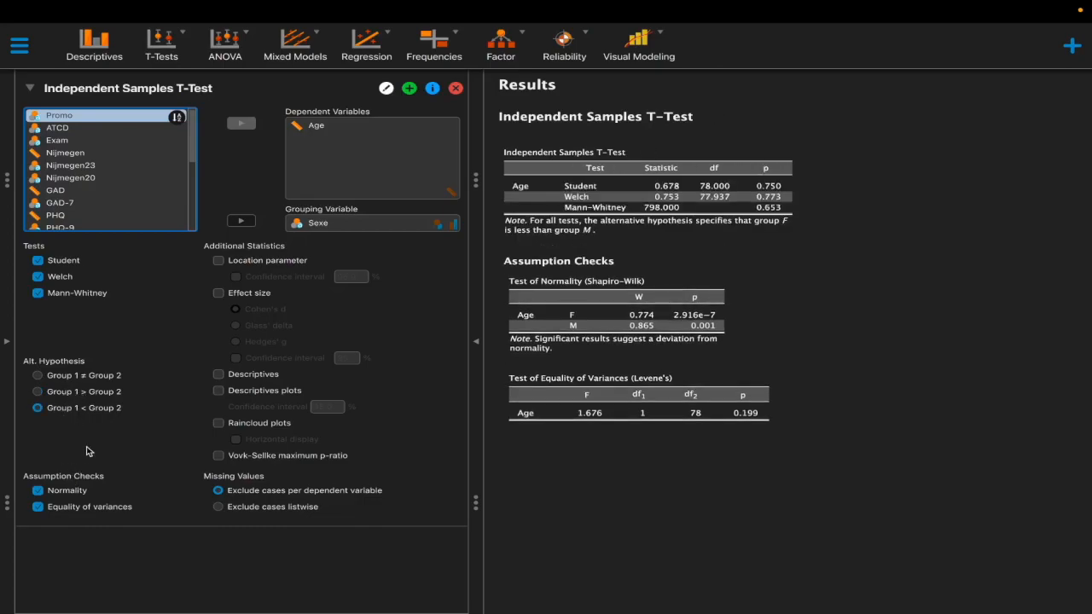
- Add the Cohen's d effect size with a 95% confidence interval and descriptives plots to the independent samples t-test
{"action": "left_click", "coordinate": [220, 294]}
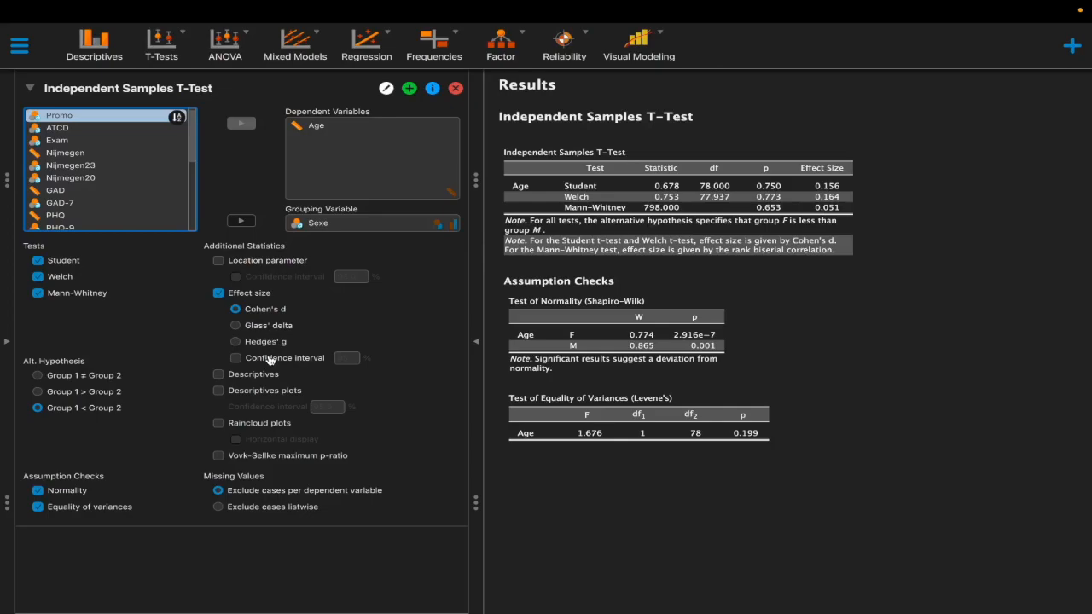
{"action": "left_click", "coordinate": [250, 359]}
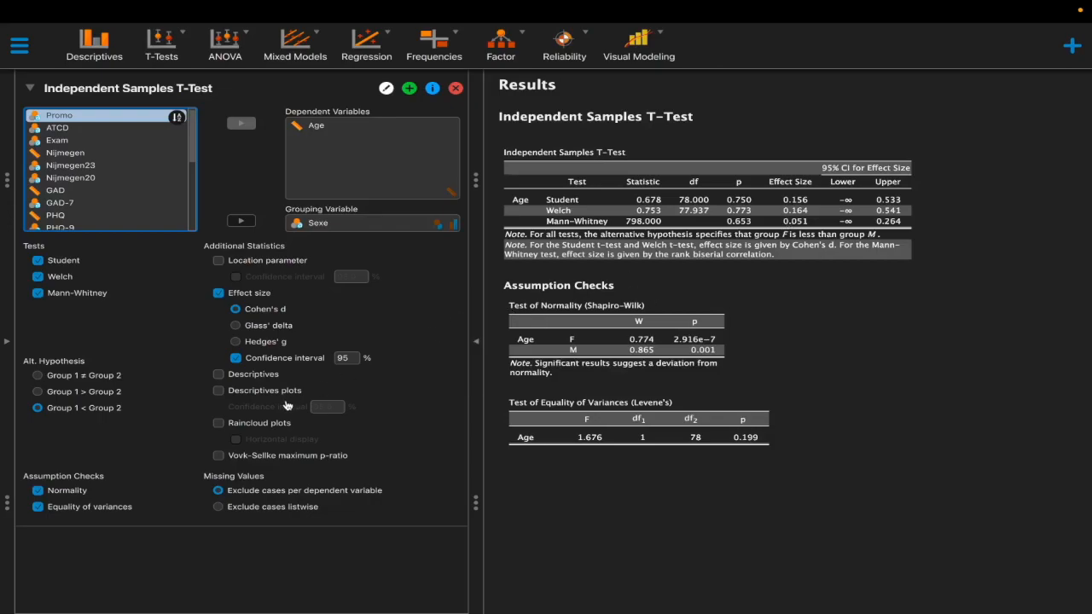
{"action": "left_click", "coordinate": [250, 394]}
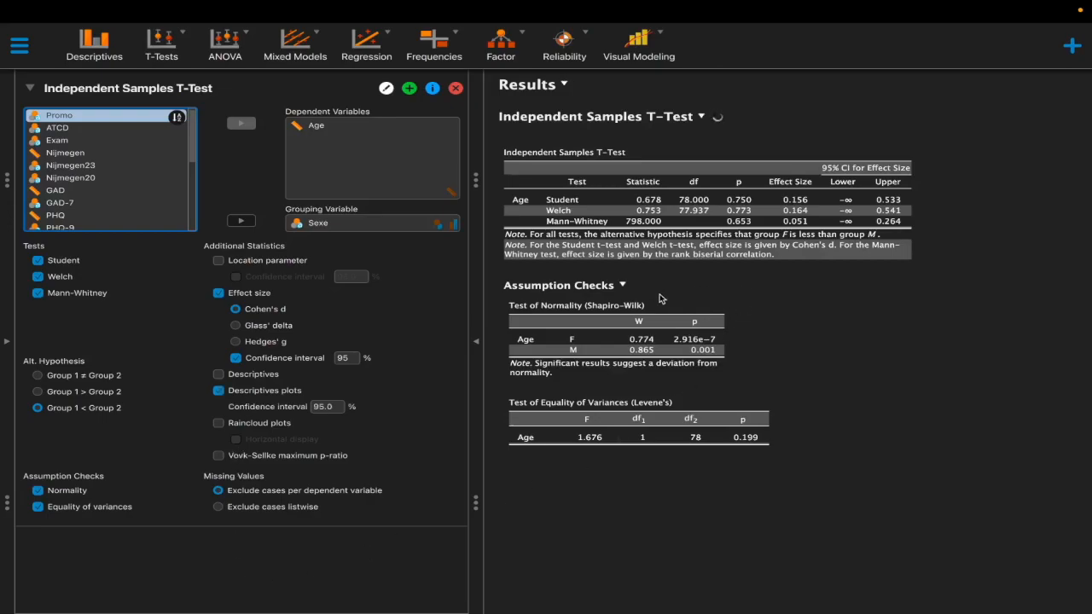
{"action": "scroll", "coordinate": [656, 311], "scroll_direction": "down", "scroll_amount": 3}
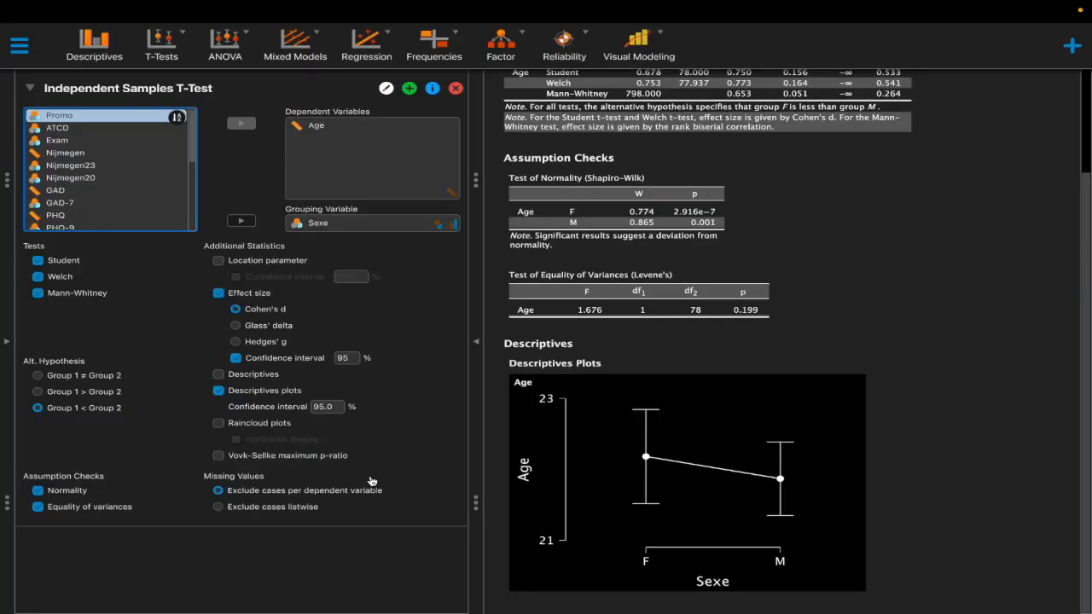
- Collapse the independent test settings and create a classical paired samples t-test comparing BASE with 0,9BASE
{"action": "left_click", "coordinate": [140, 98]}
{"action": "left_click", "coordinate": [186, 44]}
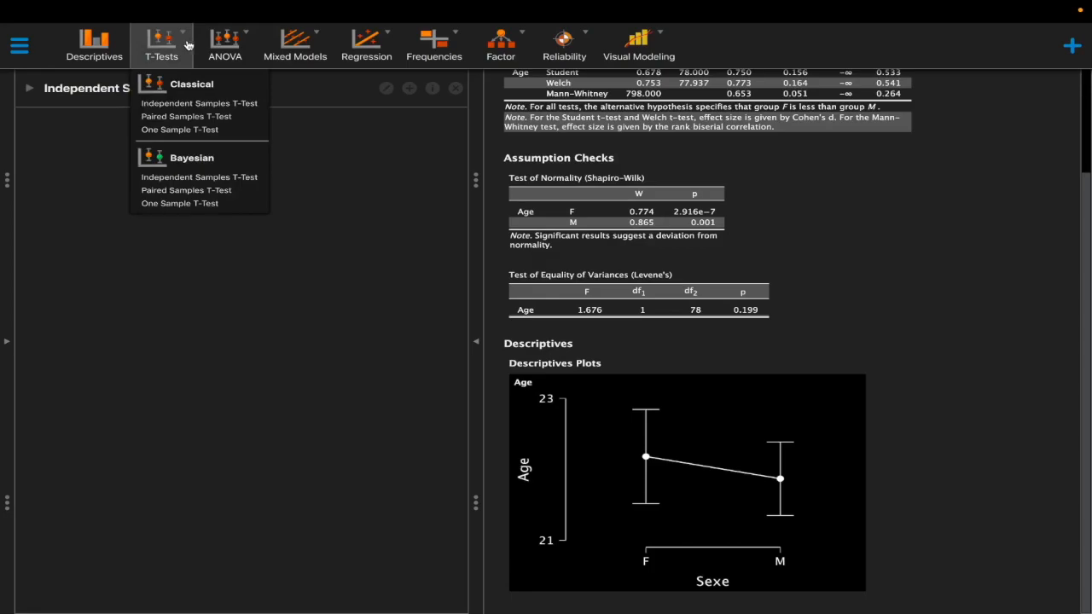
{"action": "left_click", "coordinate": [186, 117]}
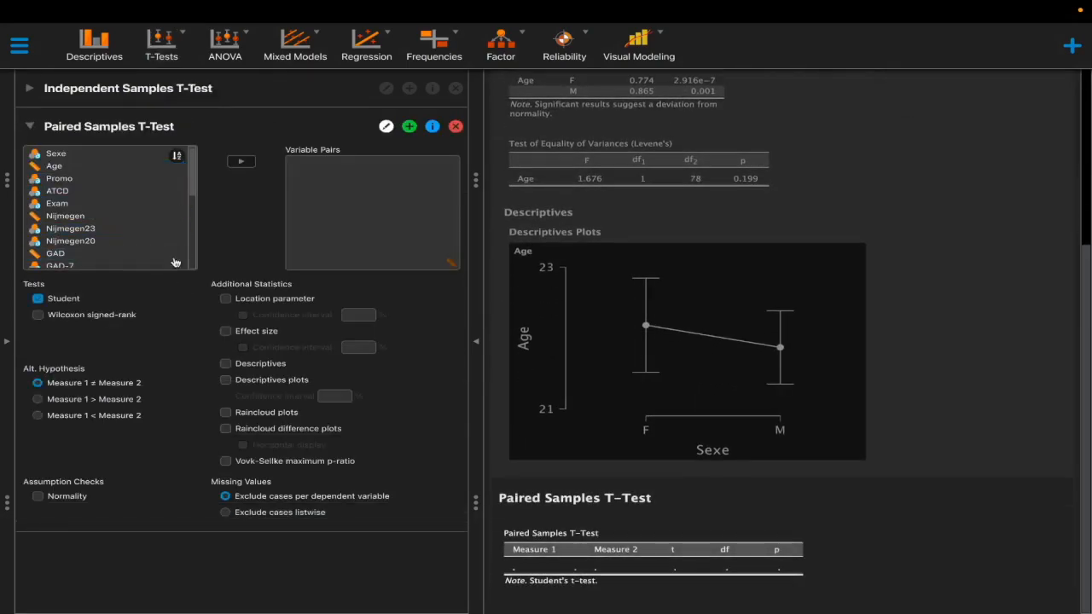
{"action": "scroll", "coordinate": [139, 252], "scroll_direction": "down", "scroll_amount": 10}
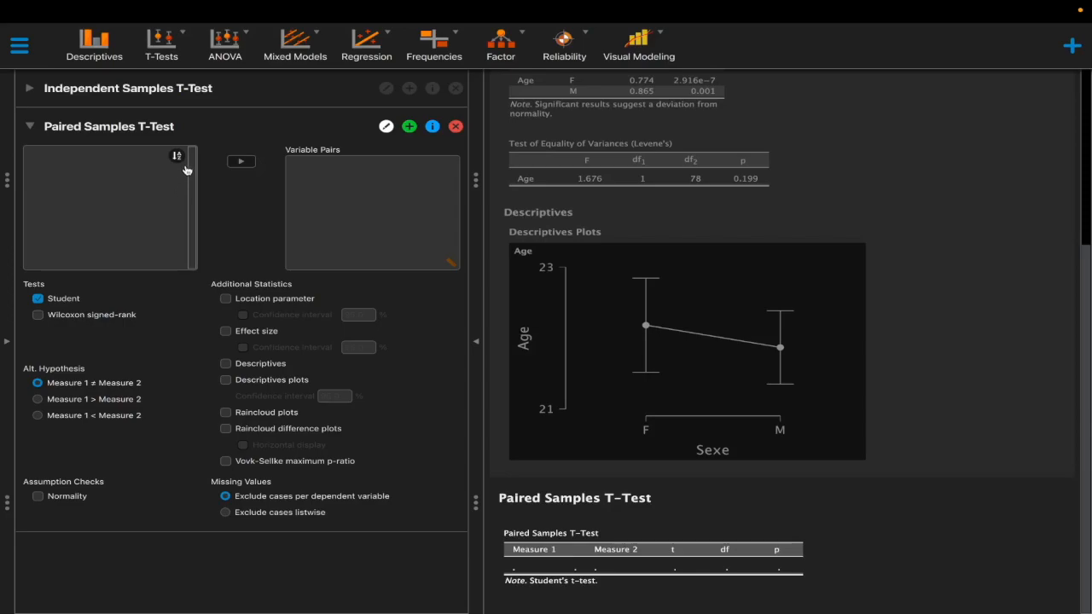
{"action": "scroll", "coordinate": [121, 197], "scroll_direction": "up", "scroll_amount": 3}
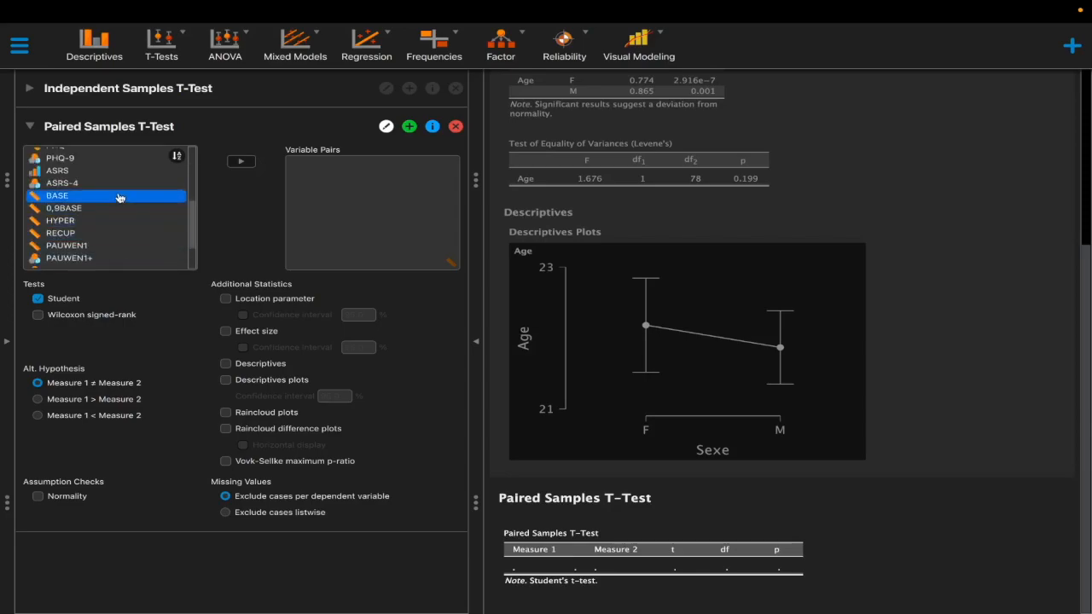
{"action": "left_click", "coordinate": [121, 197]}
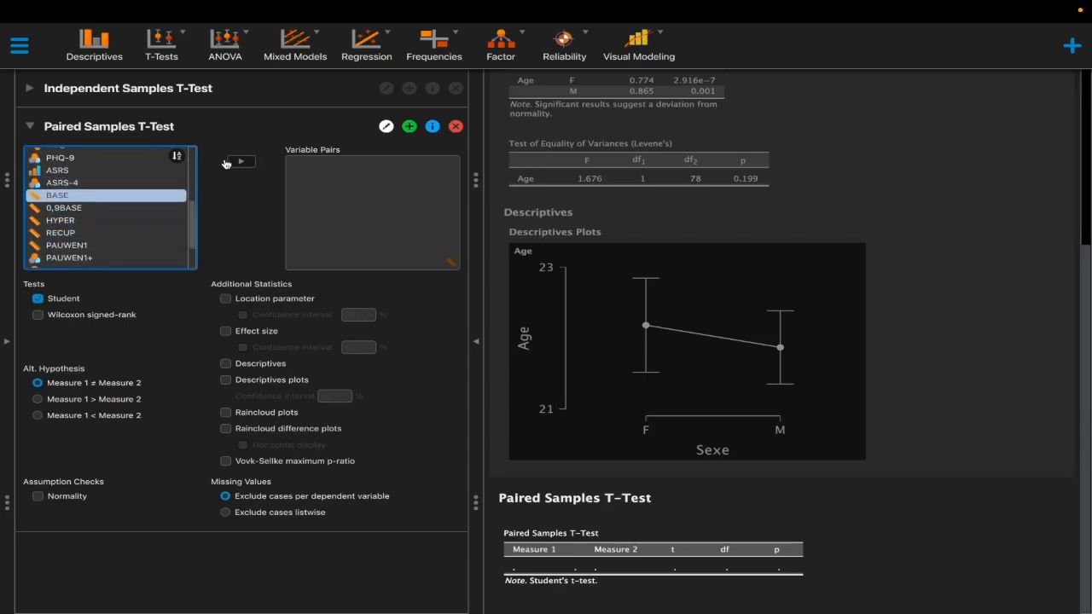
{"action": "left_click", "coordinate": [243, 162]}
{"action": "left_click", "coordinate": [128, 208]}
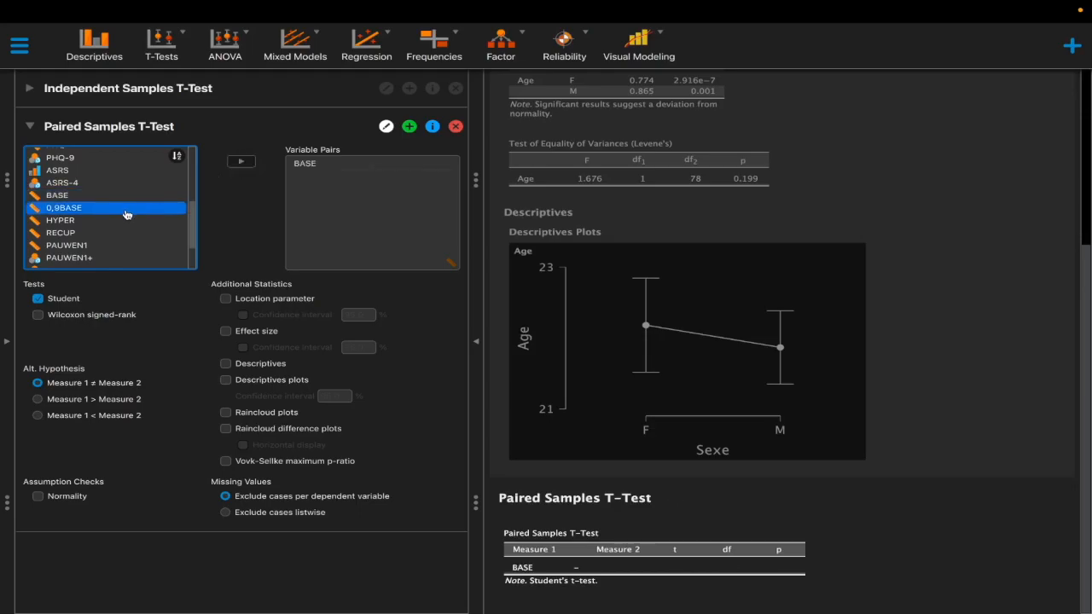
{"action": "left_click", "coordinate": [244, 162]}
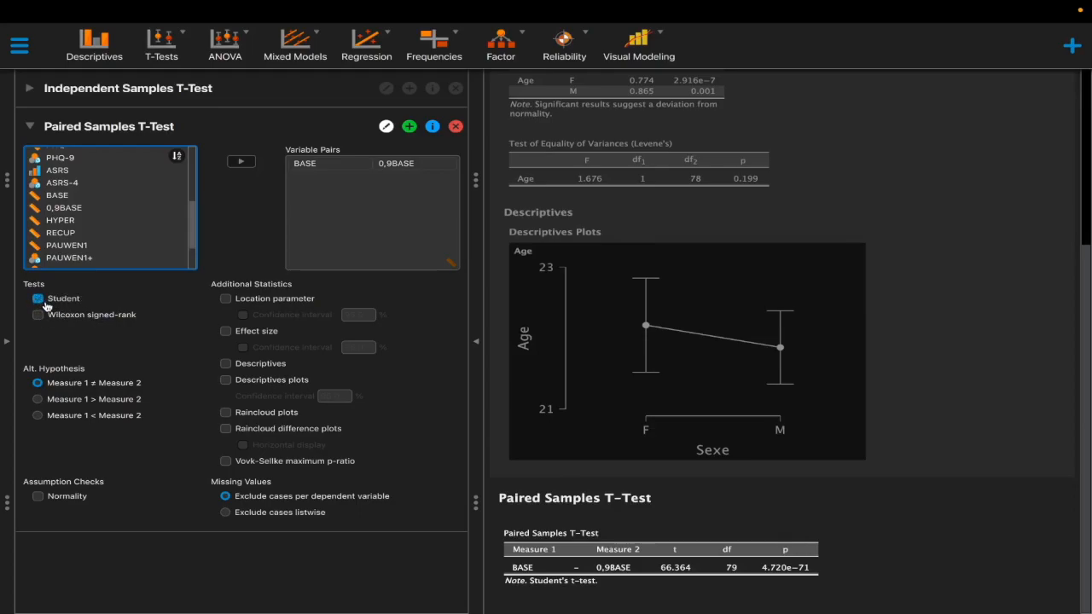
- Add the normality check and the Wilcoxon signed-rank test to the paired samples t-test
{"action": "left_click", "coordinate": [37, 496]}
{"action": "scroll", "coordinate": [708, 518], "scroll_direction": "down", "scroll_amount": 3}
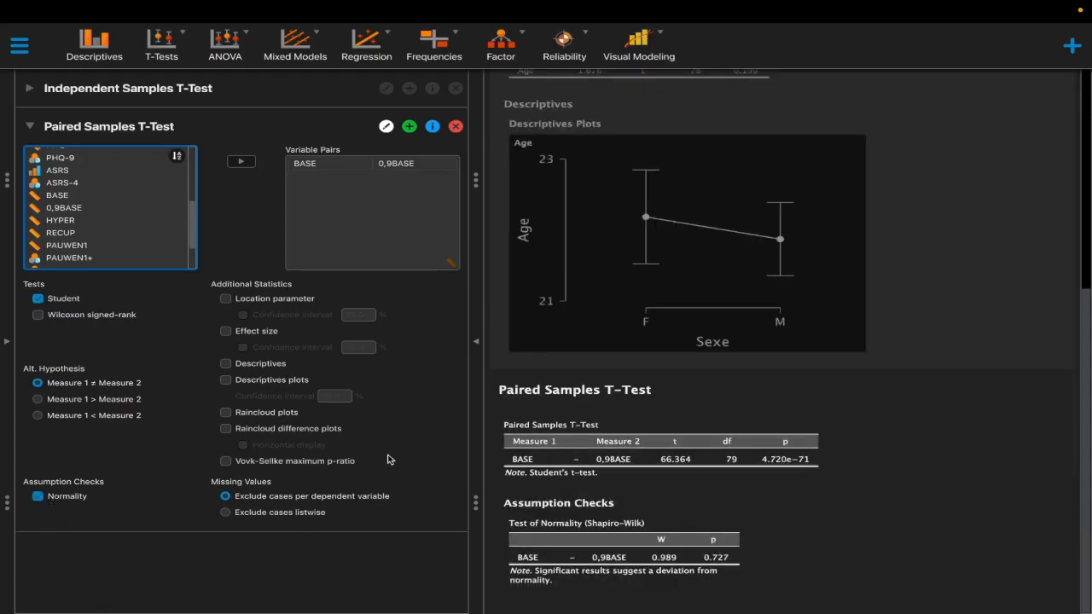
{"action": "left_click", "coordinate": [52, 316]}
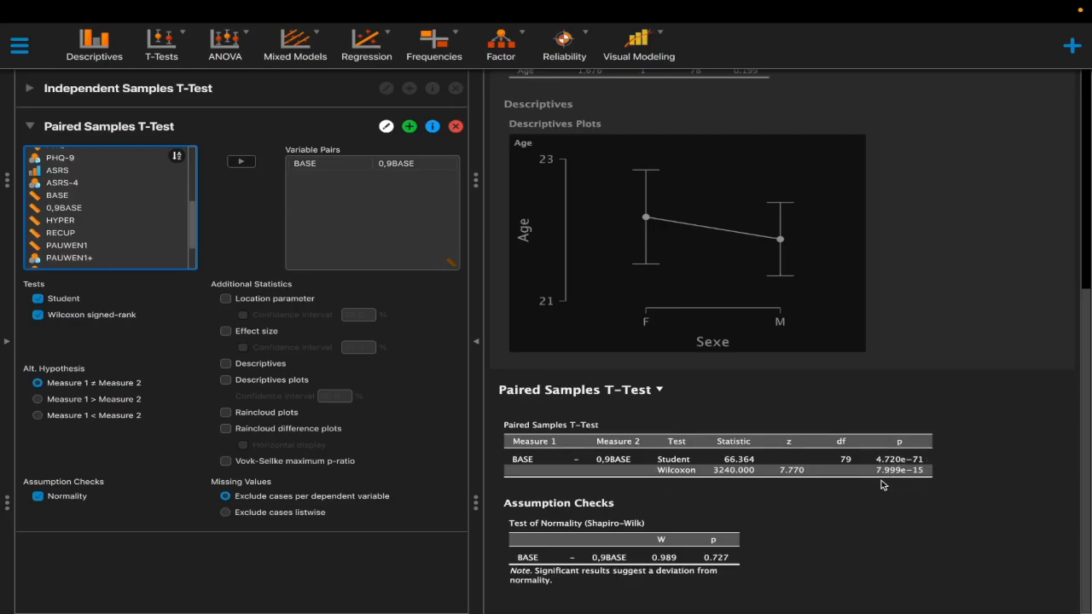
- Add effect size with a 95% confidence interval and descriptives plots to the paired samples t-test, and collapse its settings
{"action": "left_click", "coordinate": [245, 332]}
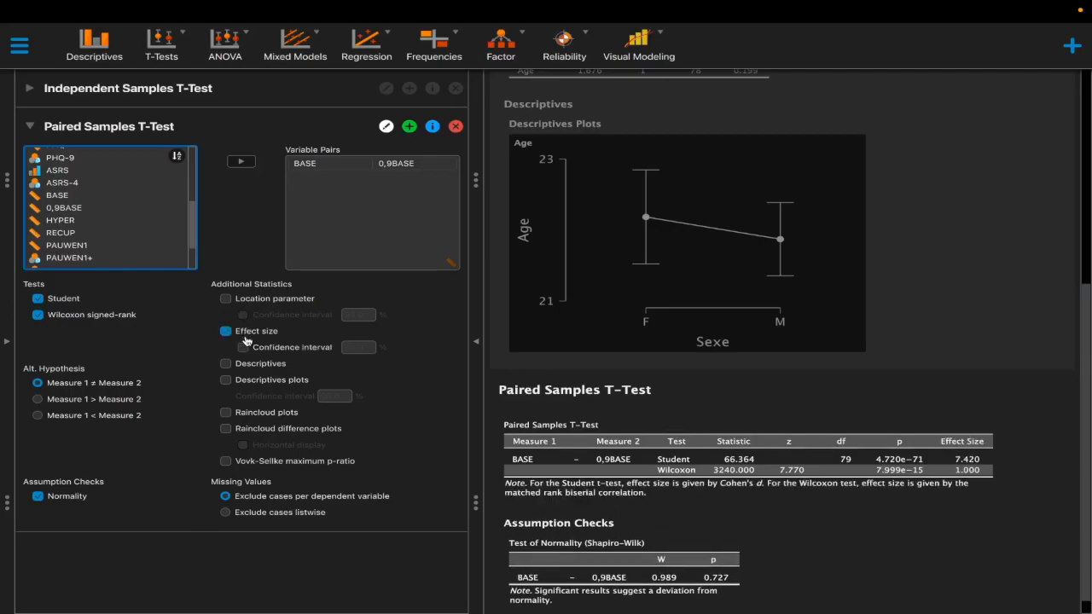
{"action": "left_click", "coordinate": [244, 348]}
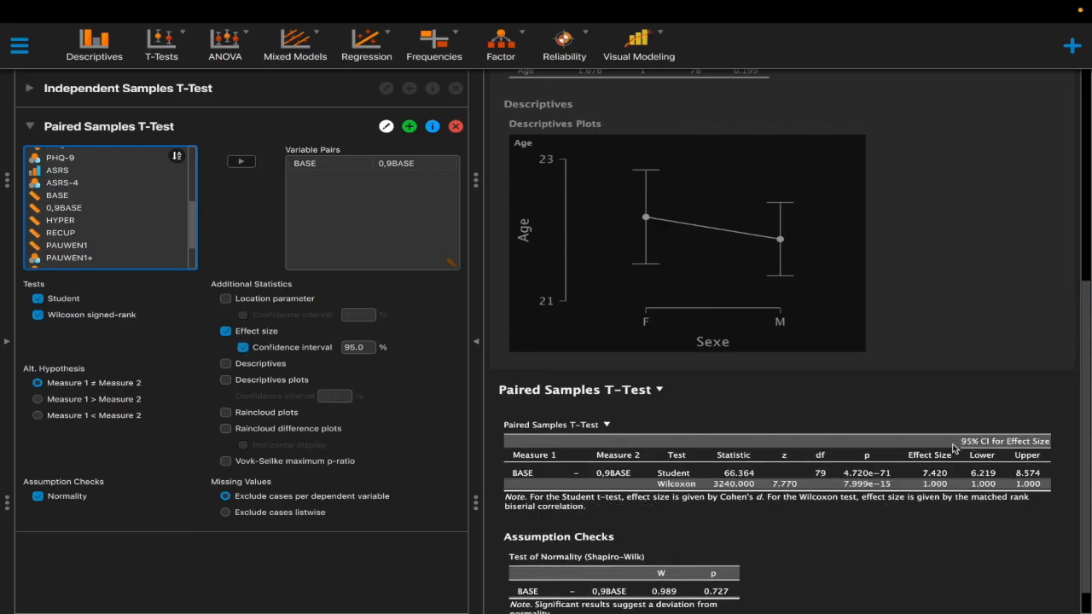
{"action": "left_click", "coordinate": [224, 382]}
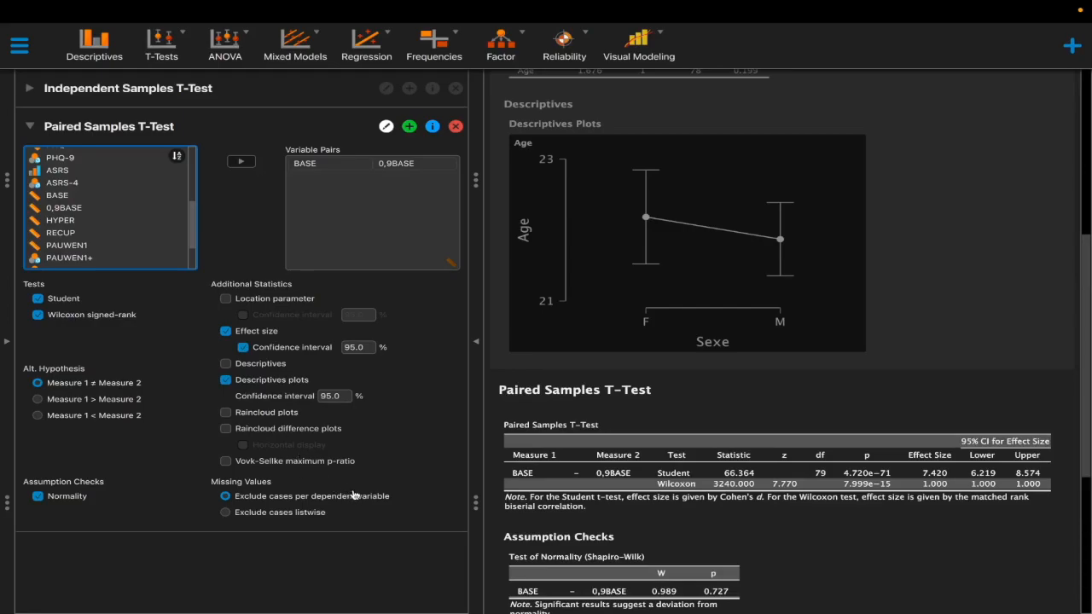
{"action": "scroll", "coordinate": [766, 431], "scroll_direction": "down", "scroll_amount": 2}
{"action": "scroll", "coordinate": [766, 431], "scroll_direction": "down", "scroll_amount": 2}
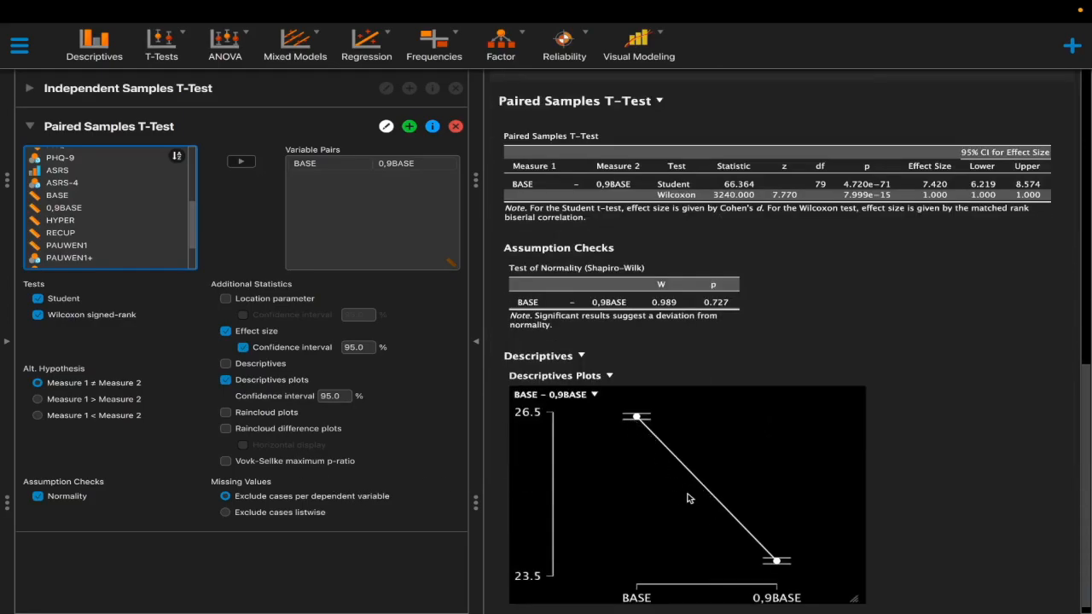
{"action": "left_click", "coordinate": [61, 130]}
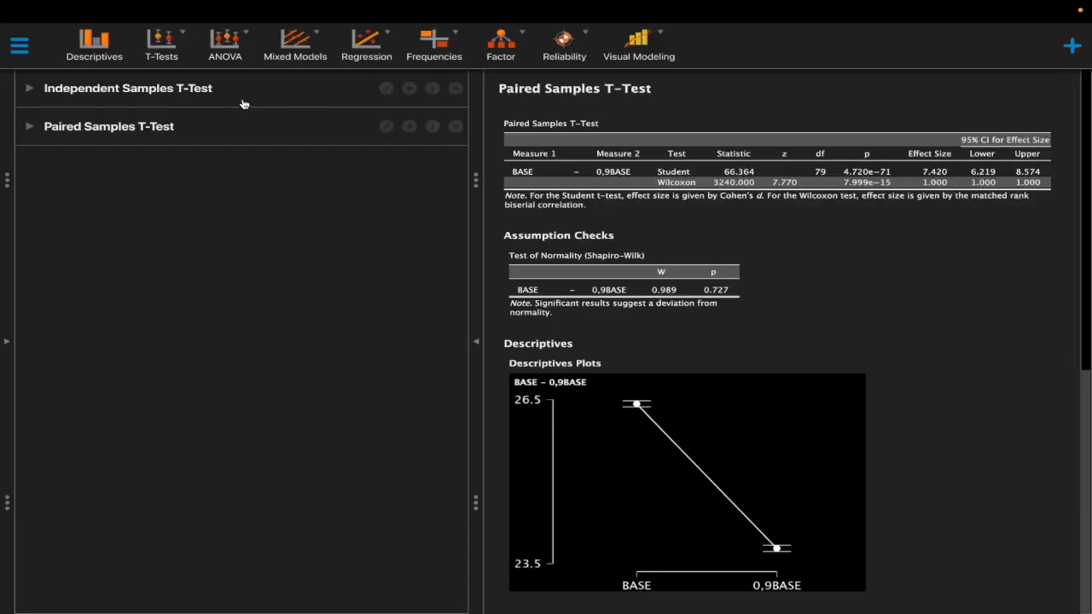
- Create a classical ANOVA with Nijmegen as the dependent variable
{"action": "left_click", "coordinate": [235, 54]}
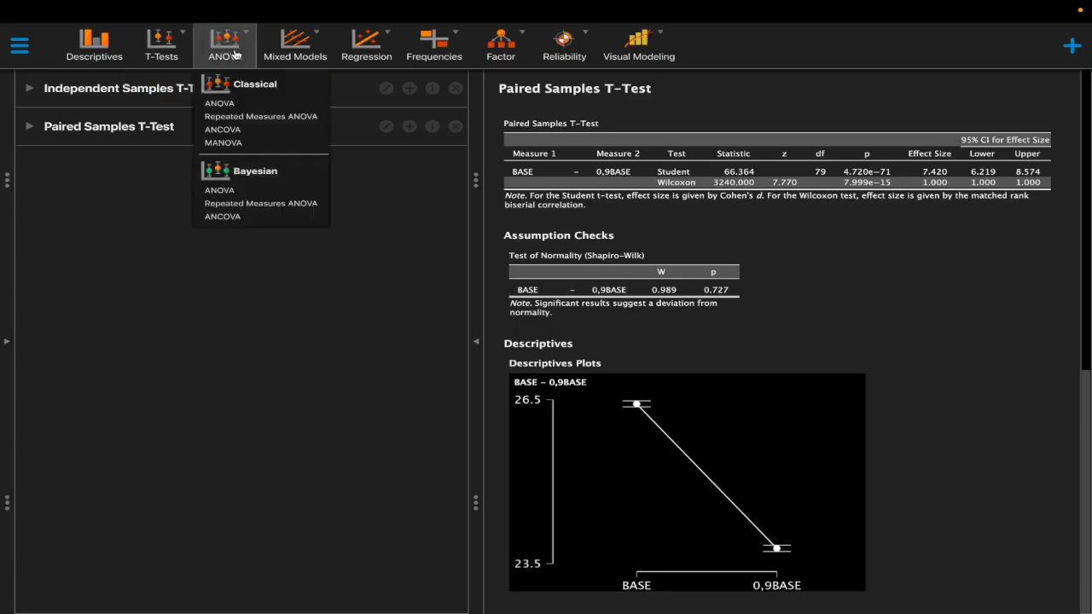
{"action": "left_click", "coordinate": [232, 106]}
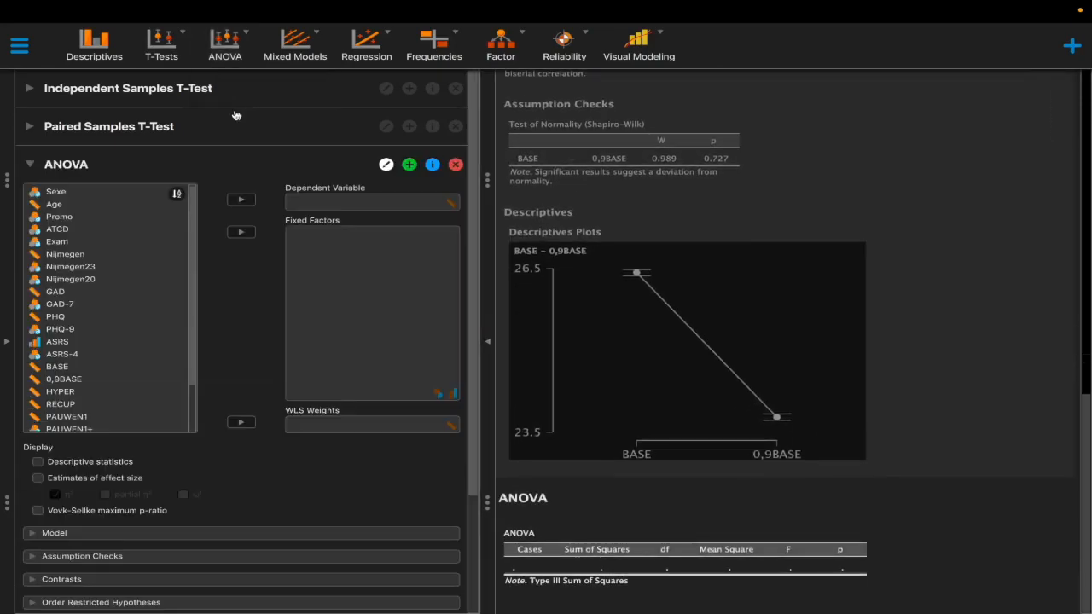
{"action": "left_click", "coordinate": [145, 267]}
{"action": "left_click", "coordinate": [101, 258]}
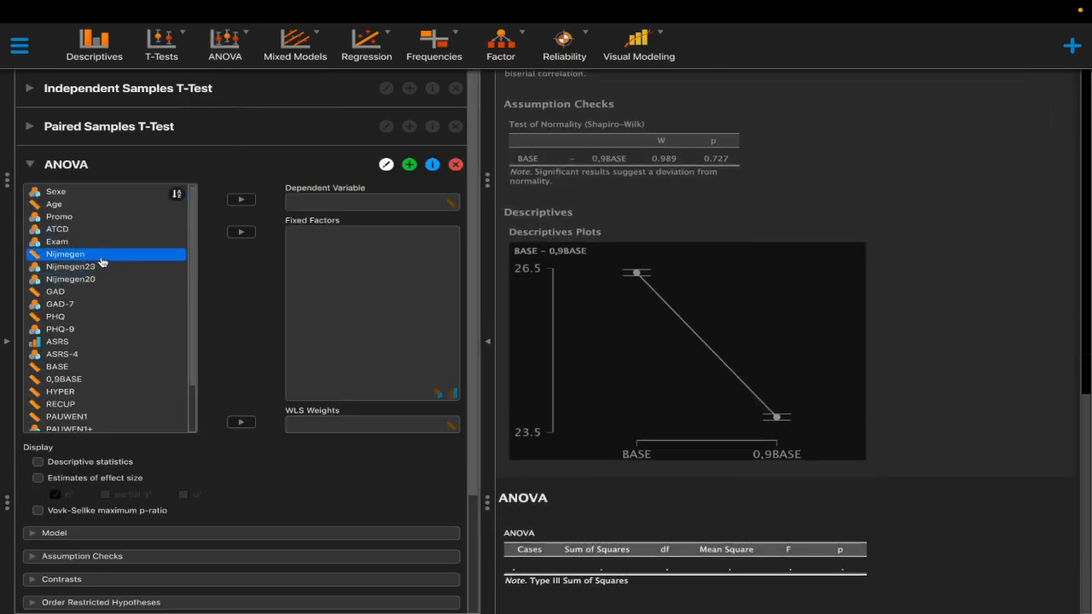
{"action": "left_click", "coordinate": [243, 202]}
- Set PHQ-9 as the ANOVA's fixed factor and check its categories in the data table
{"action": "left_click", "coordinate": [75, 318]}
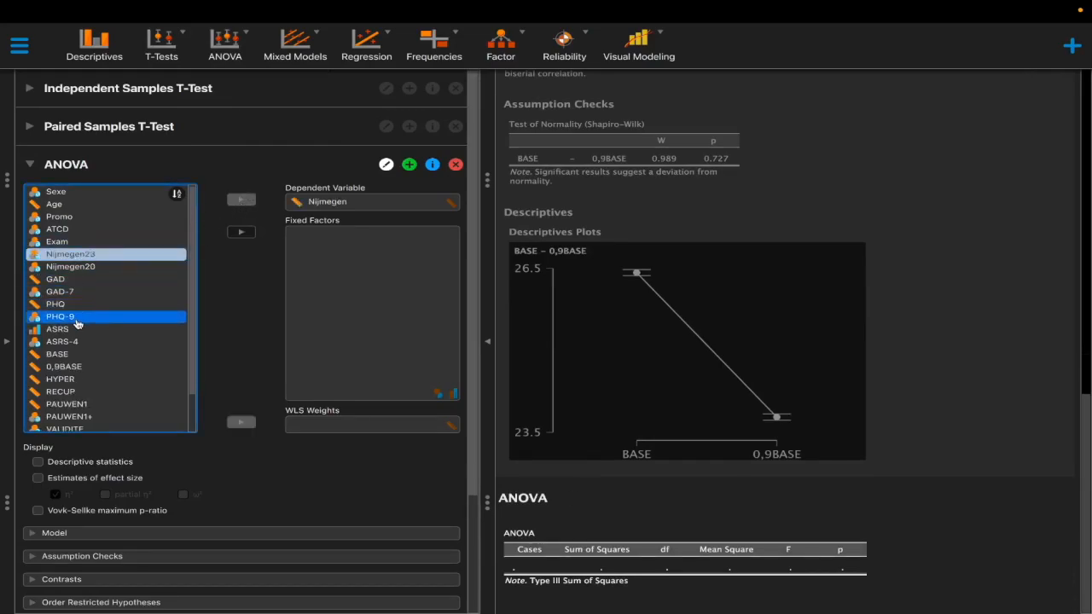
{"action": "left_click", "coordinate": [78, 295]}
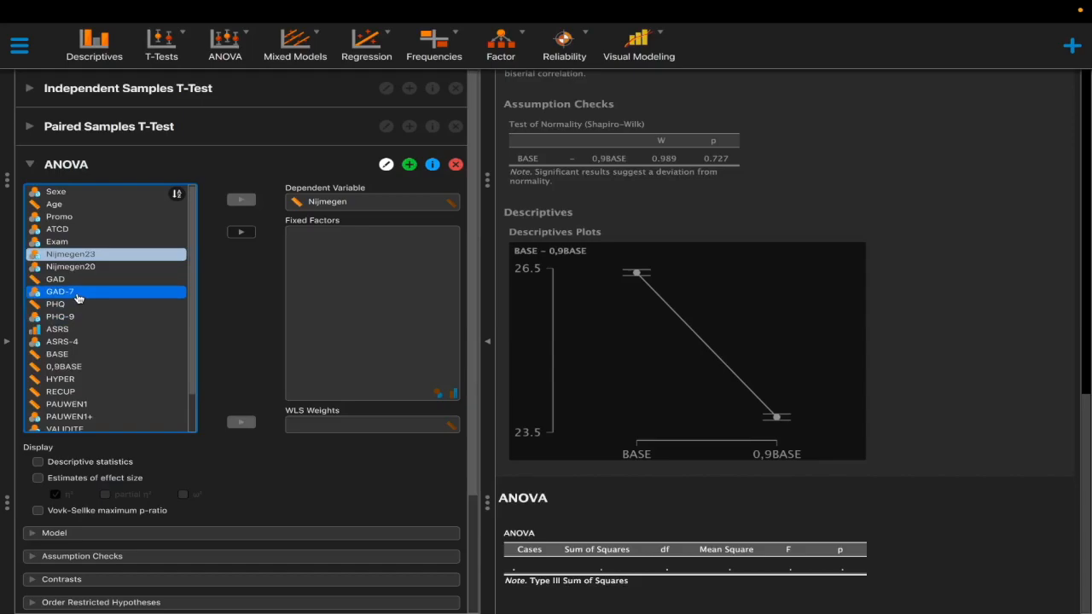
{"action": "left_click", "coordinate": [74, 317]}
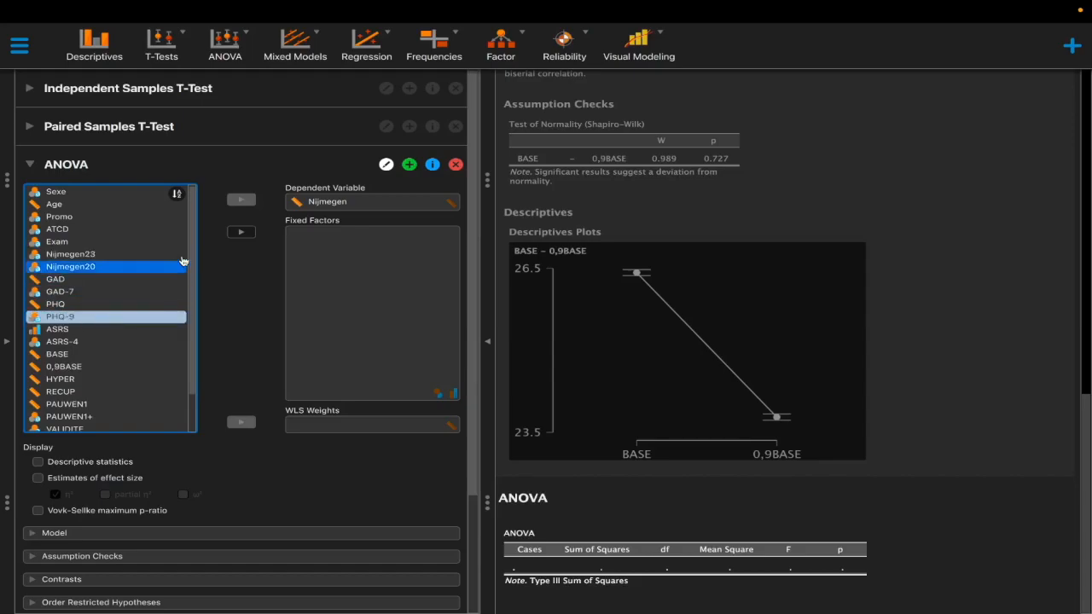
{"action": "left_click", "coordinate": [240, 232]}
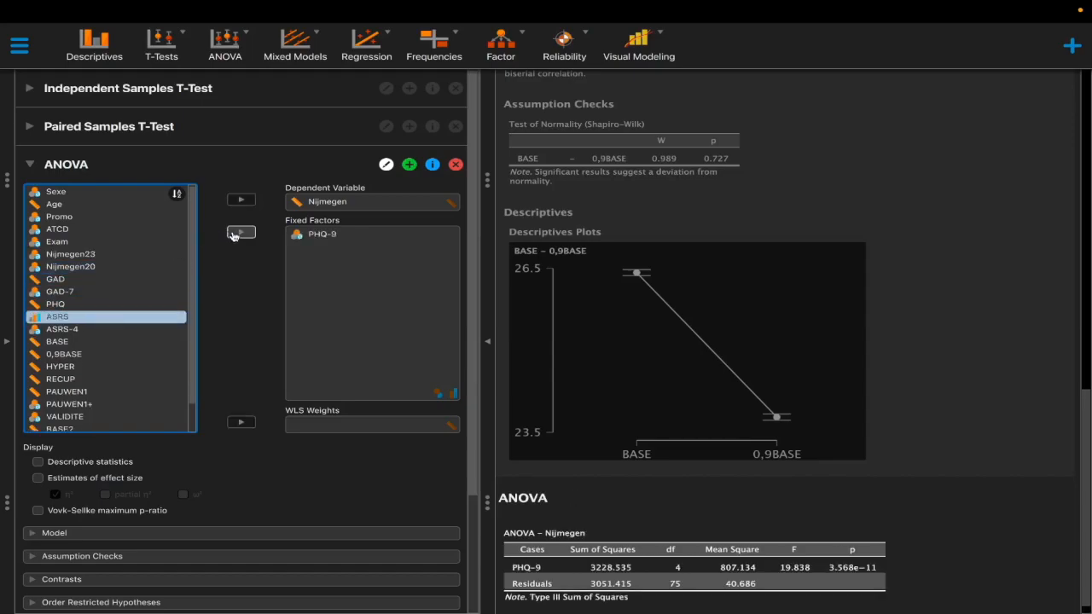
{"action": "scroll", "coordinate": [682, 334], "scroll_direction": "down", "scroll_amount": 1}
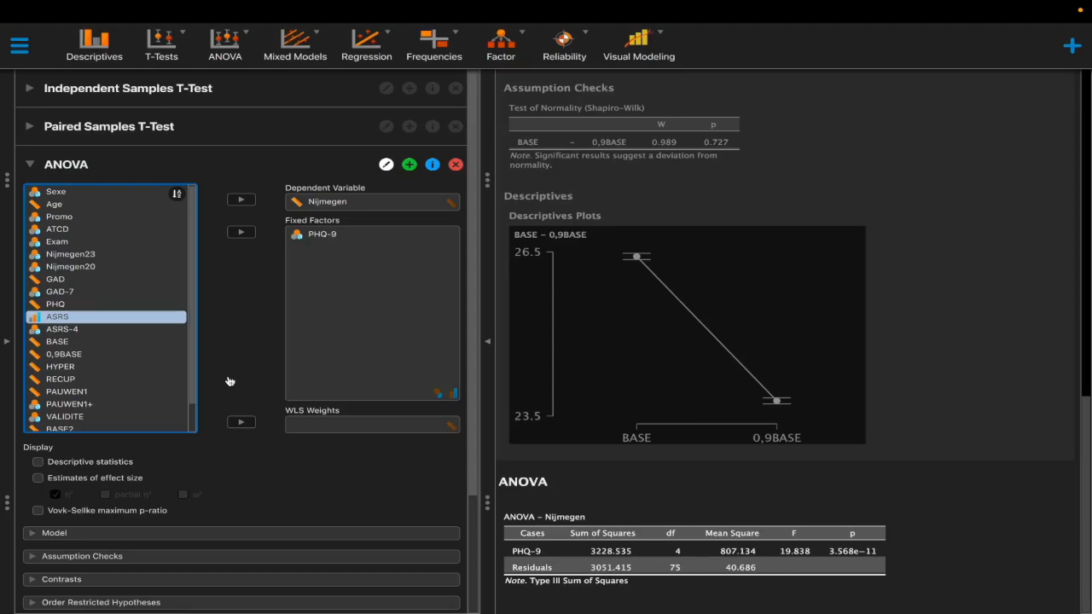
{"action": "left_click", "coordinate": [4, 365]}
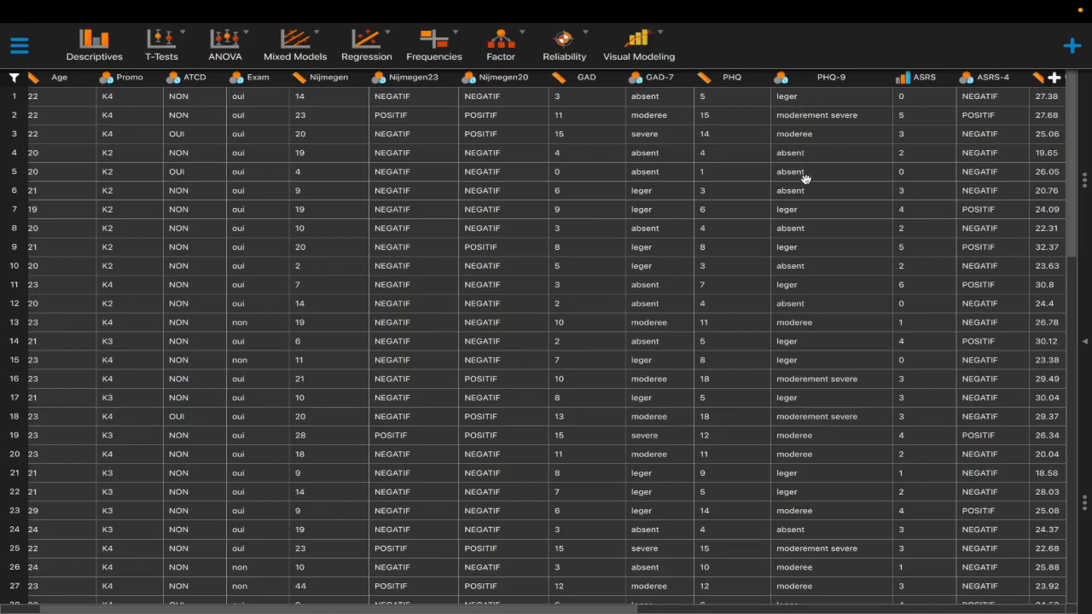
{"action": "left_click", "coordinate": [1084, 363]}
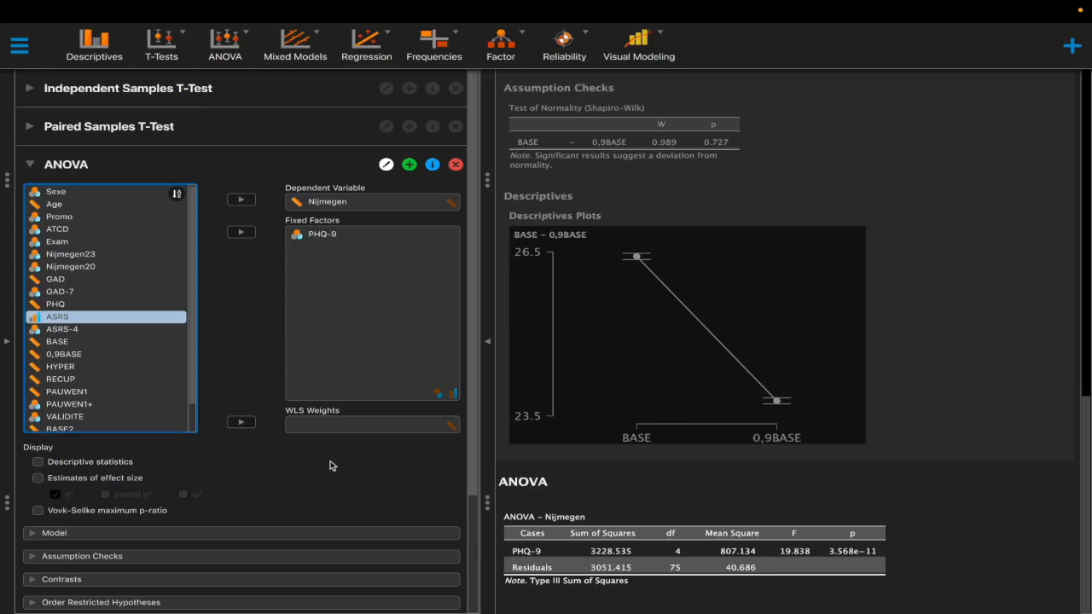
- Add the homogeneity tests to the ANOVA's assumption checks and view the Levene's test result
{"action": "scroll", "coordinate": [332, 469], "scroll_direction": "down", "scroll_amount": 1}
{"action": "scroll", "coordinate": [299, 510], "scroll_direction": "down", "scroll_amount": 2}
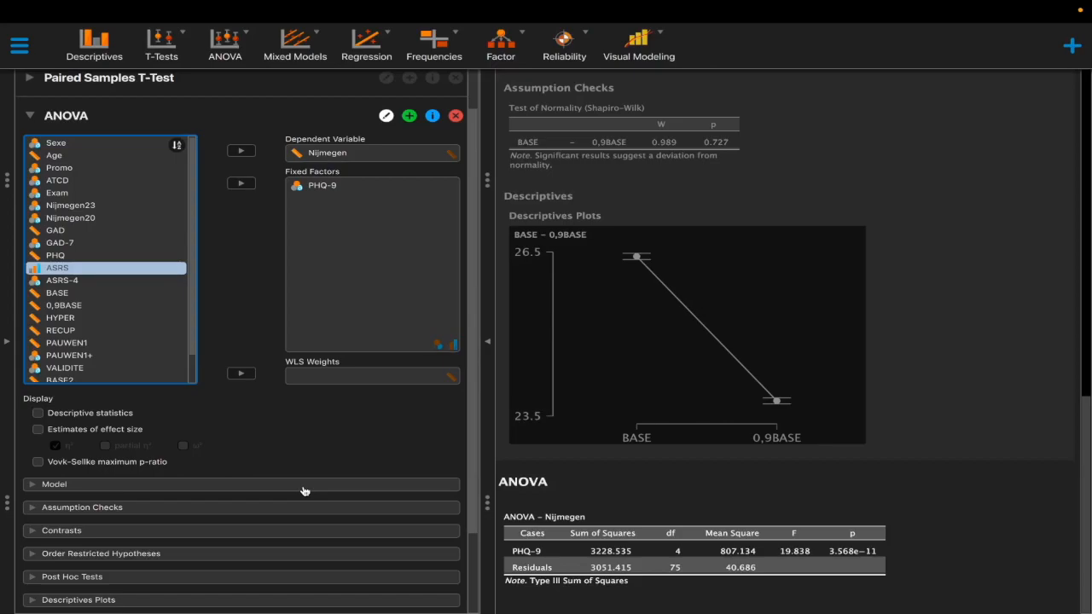
{"action": "left_click", "coordinate": [163, 508]}
{"action": "scroll", "coordinate": [271, 448], "scroll_direction": "down", "scroll_amount": 2}
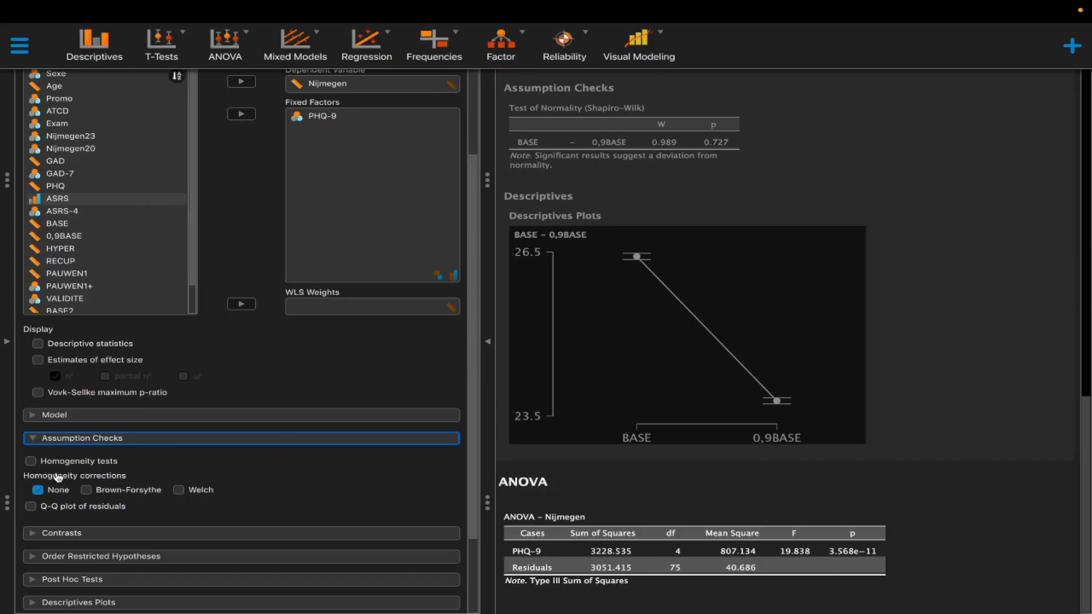
{"action": "left_click", "coordinate": [68, 467]}
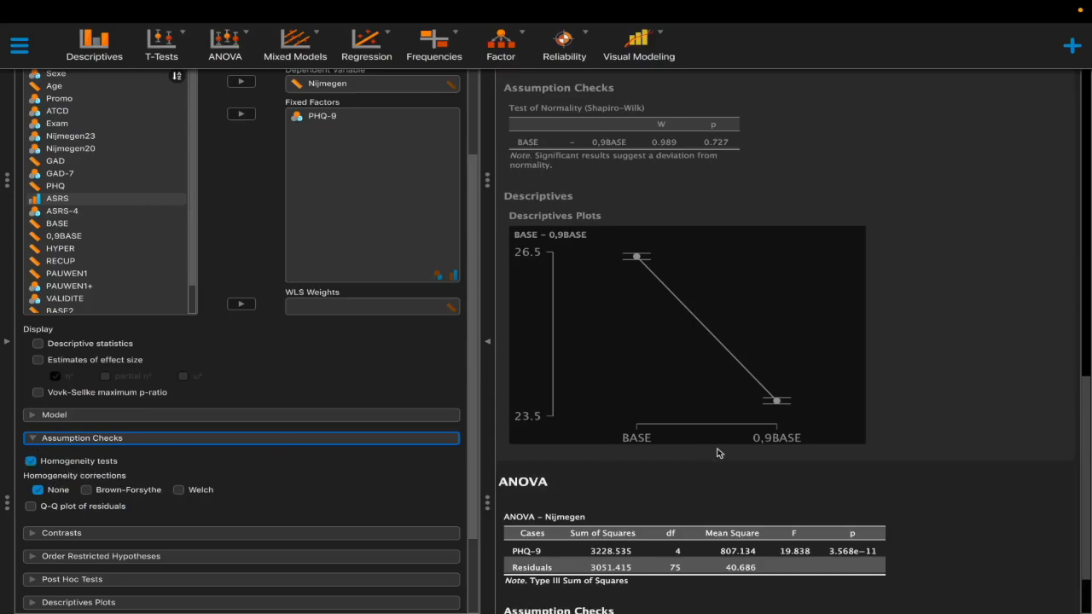
{"action": "scroll", "coordinate": [749, 452], "scroll_direction": "down", "scroll_amount": 2}
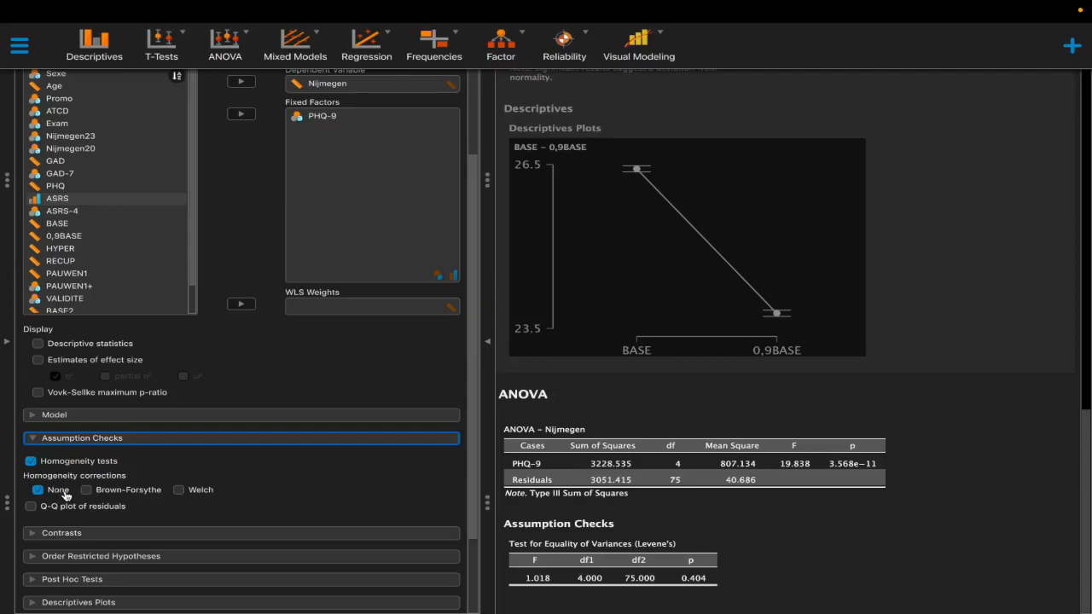
- Try the Brown-Forsythe and Welch homogeneity corrections on the ANOVA and switch both off again
{"action": "left_click", "coordinate": [111, 492]}
{"action": "left_click", "coordinate": [194, 490]}
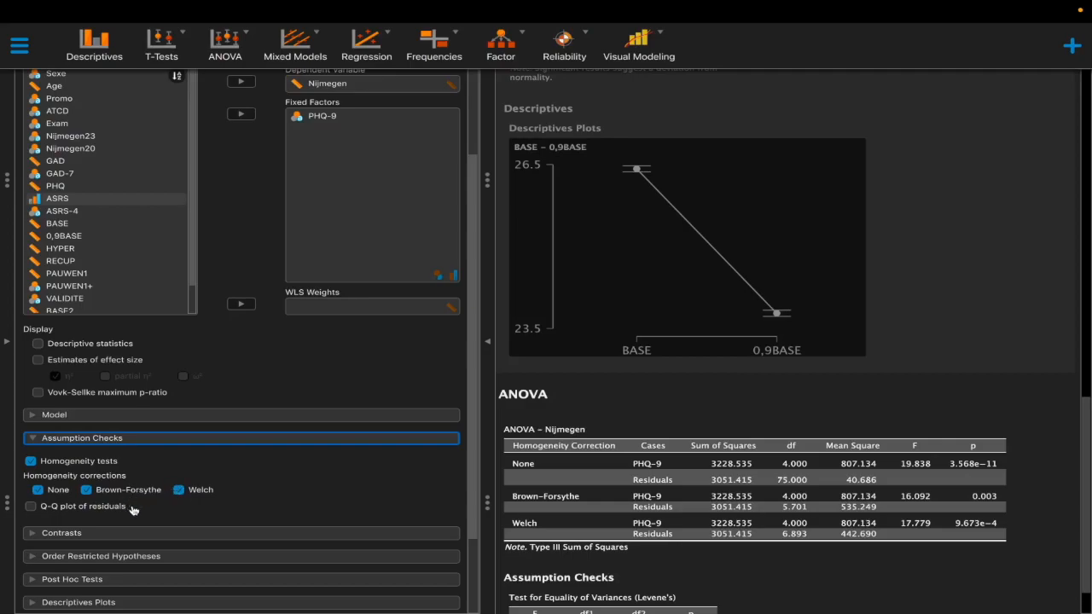
{"action": "scroll", "coordinate": [645, 512], "scroll_direction": "down", "scroll_amount": 1}
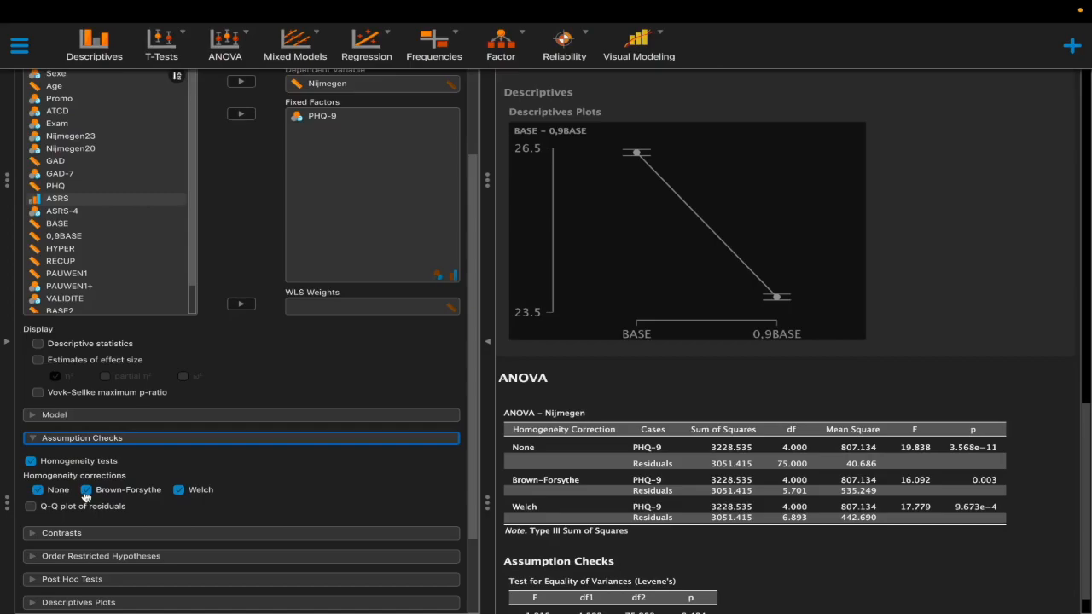
{"action": "left_click", "coordinate": [149, 494]}
{"action": "left_click", "coordinate": [179, 489]}
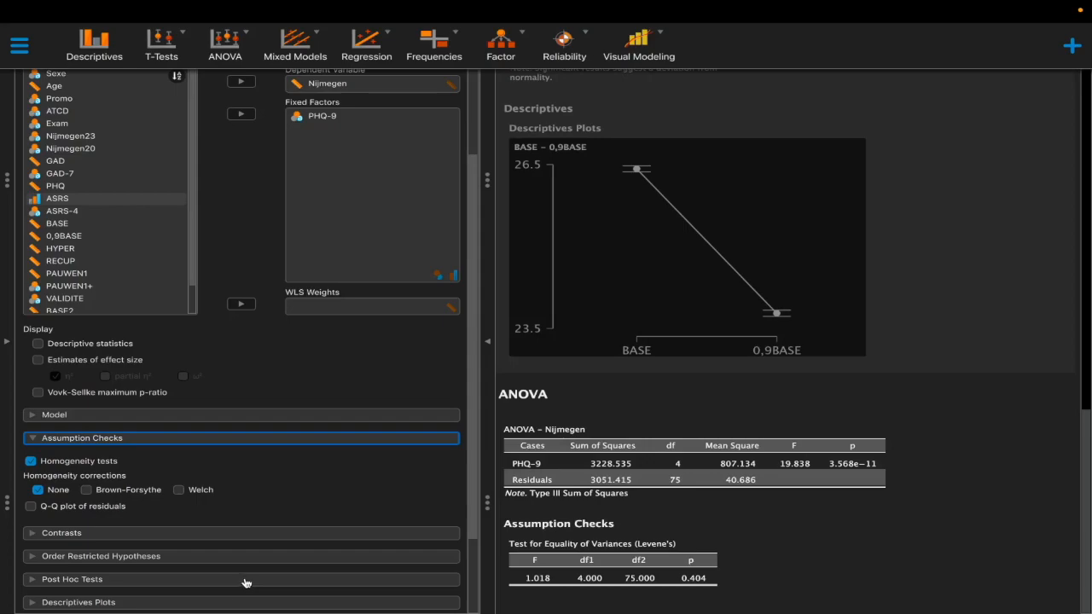
- Add standard post hoc tests with Tukey correction for PHQ-9 and flag the significant comparisons
{"action": "scroll", "coordinate": [262, 466], "scroll_direction": "down", "scroll_amount": 3}
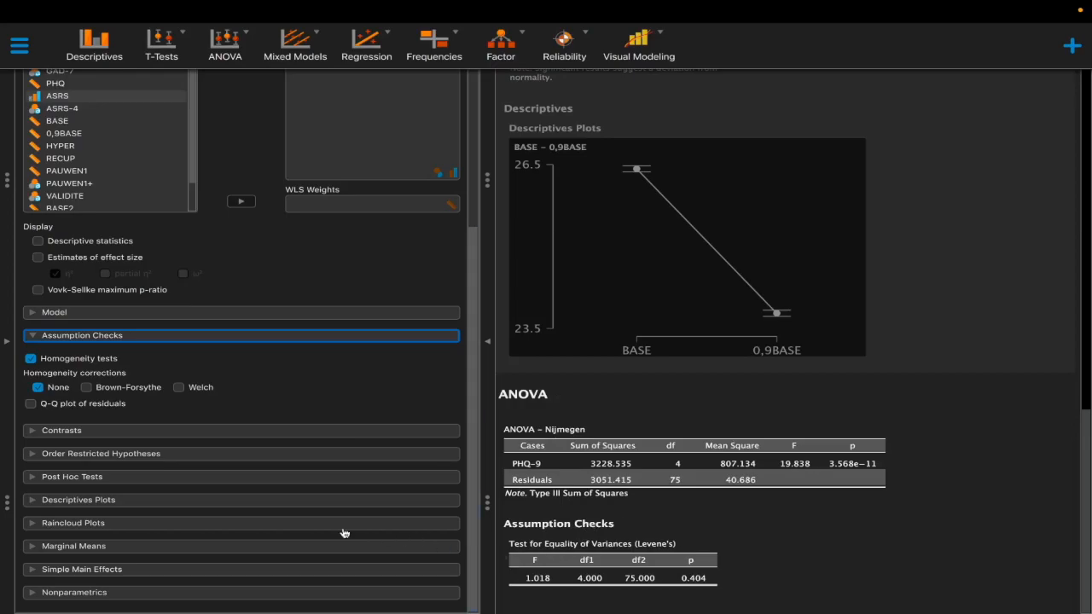
{"action": "left_click", "coordinate": [109, 478]}
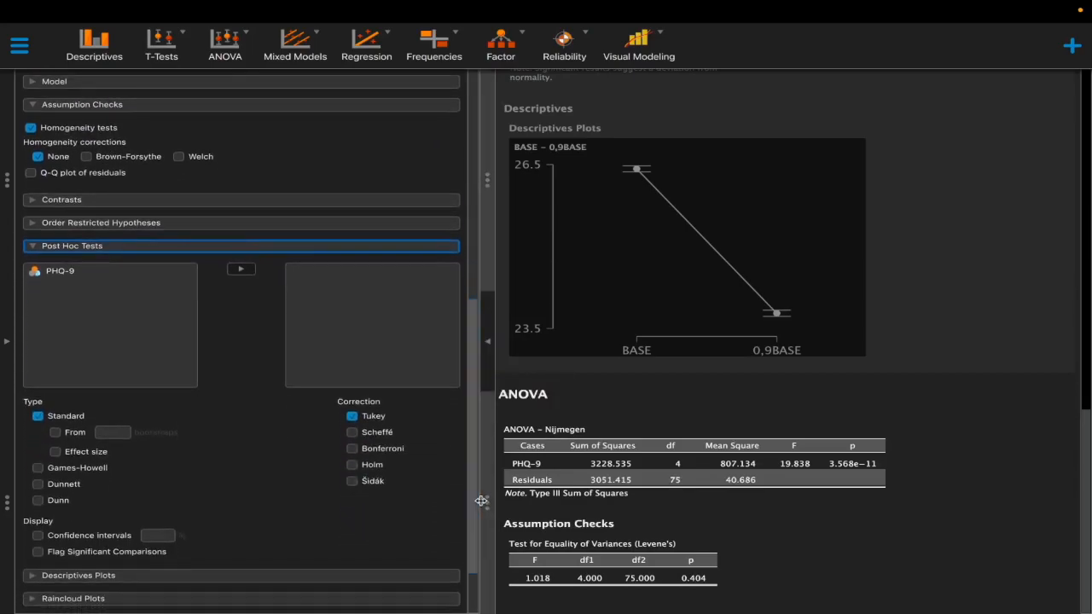
{"action": "left_click", "coordinate": [123, 273]}
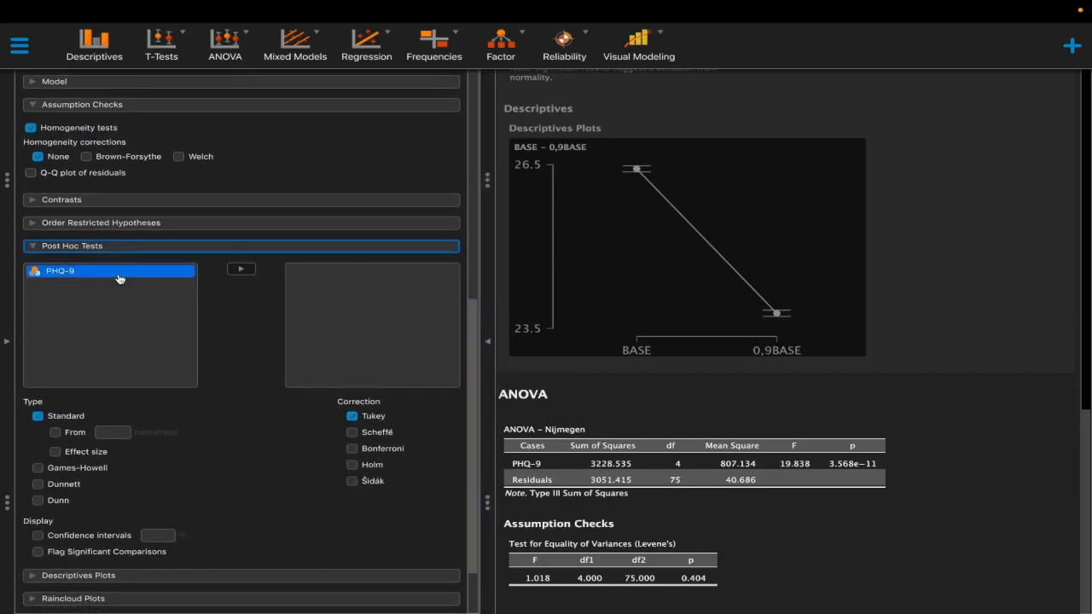
{"action": "left_click", "coordinate": [242, 269]}
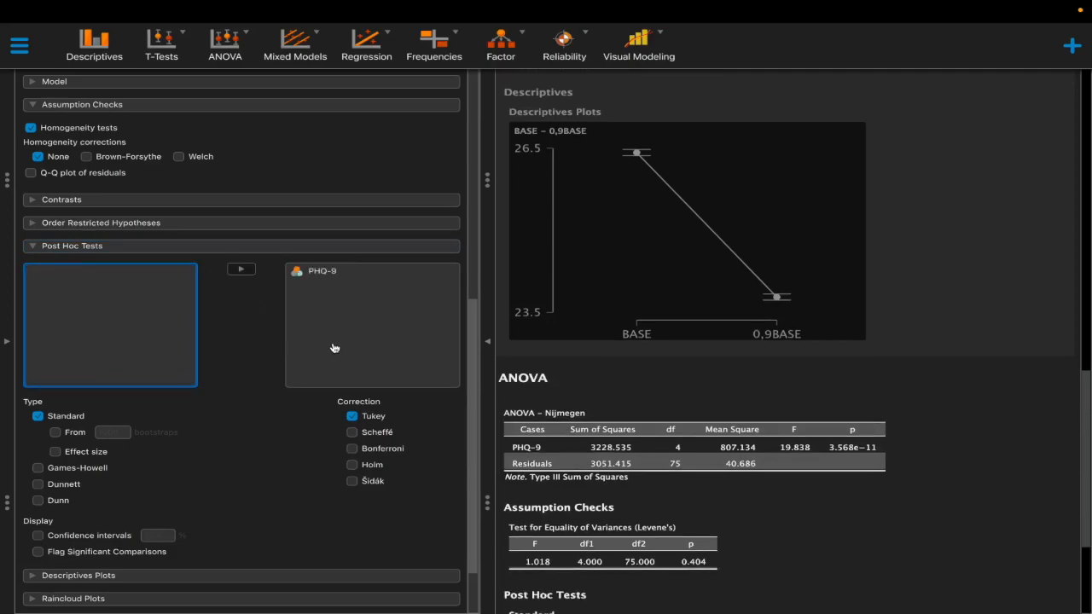
{"action": "scroll", "coordinate": [644, 383], "scroll_direction": "down", "scroll_amount": 1}
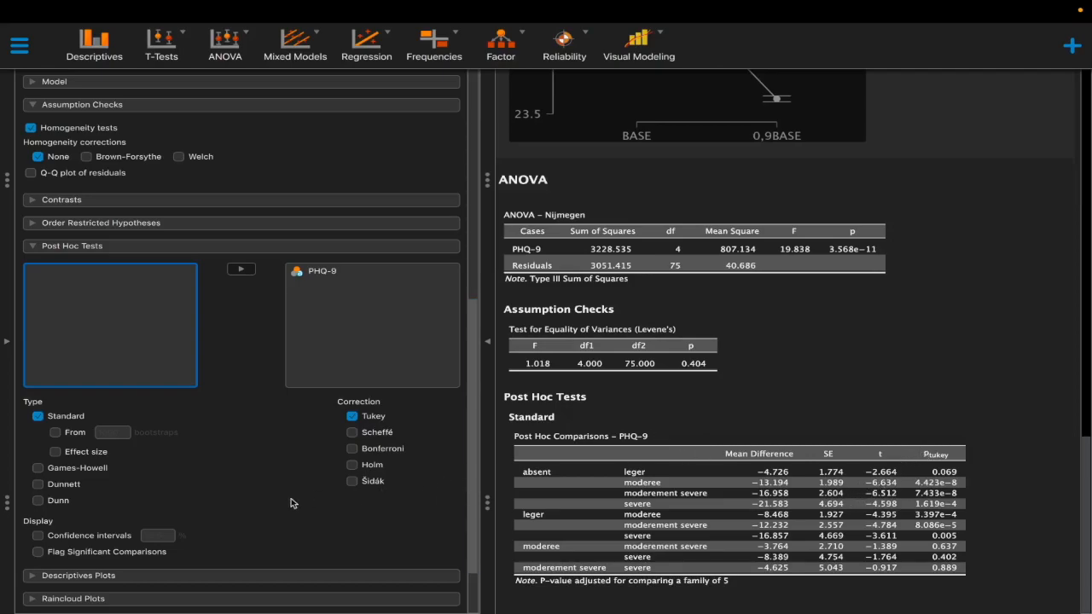
{"action": "left_click", "coordinate": [58, 554]}
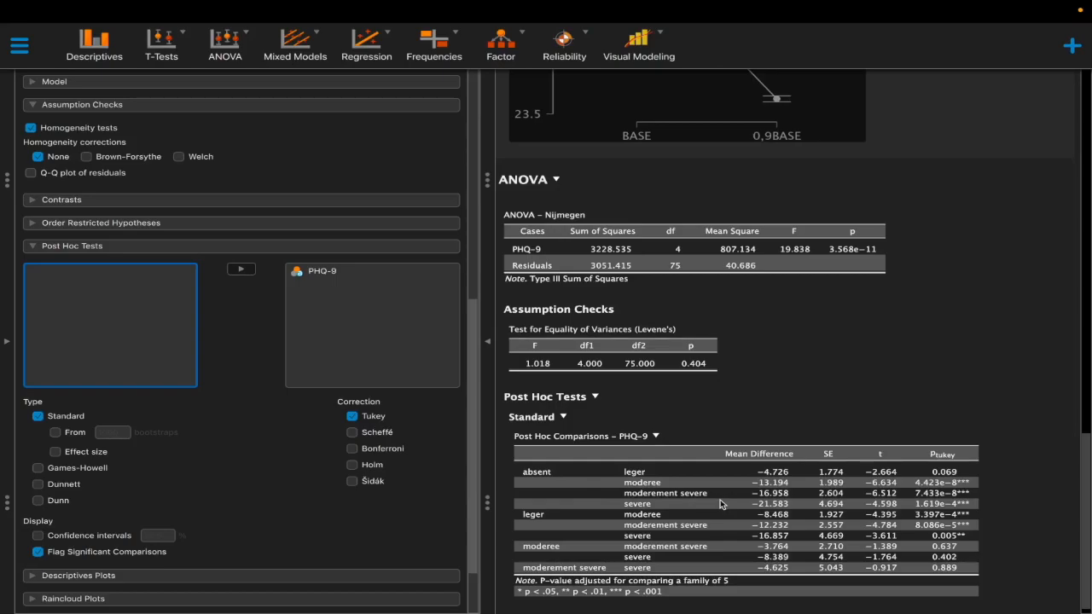
{"action": "scroll", "coordinate": [720, 503], "scroll_direction": "down", "scroll_amount": 1}
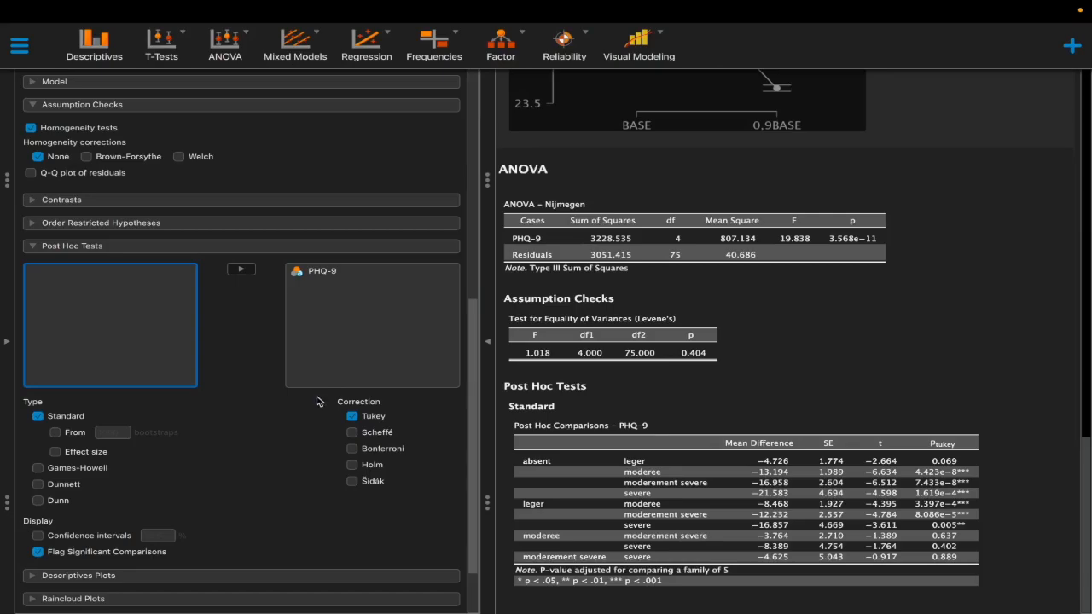
- Add a descriptives plot to the ANOVA with PHQ-9 on the horizontal axis and review the output
{"action": "scroll", "coordinate": [316, 400], "scroll_direction": "down", "scroll_amount": 3}
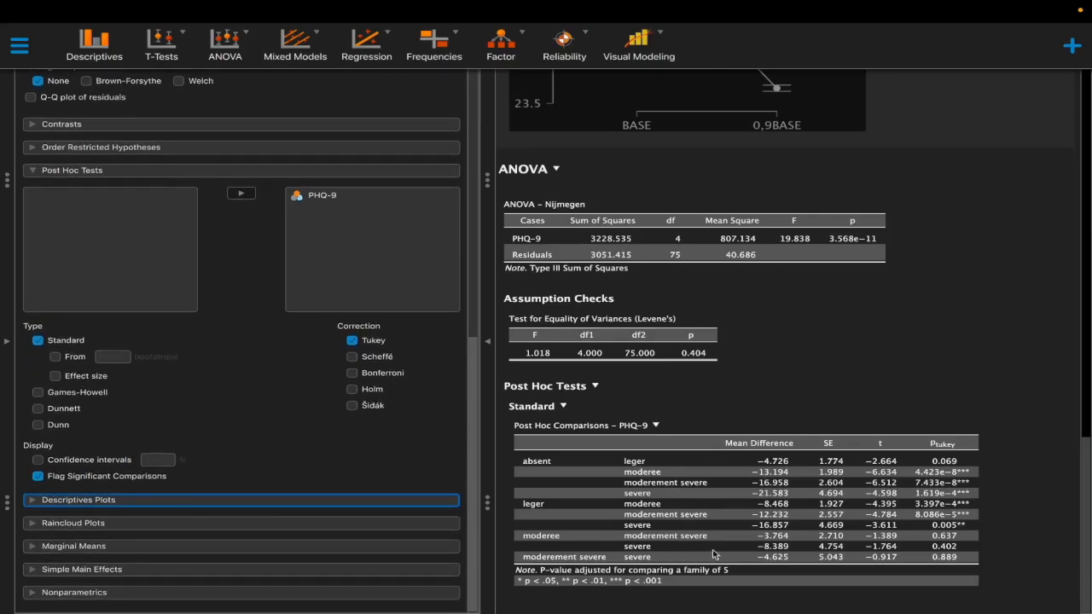
{"action": "left_click", "coordinate": [250, 504]}
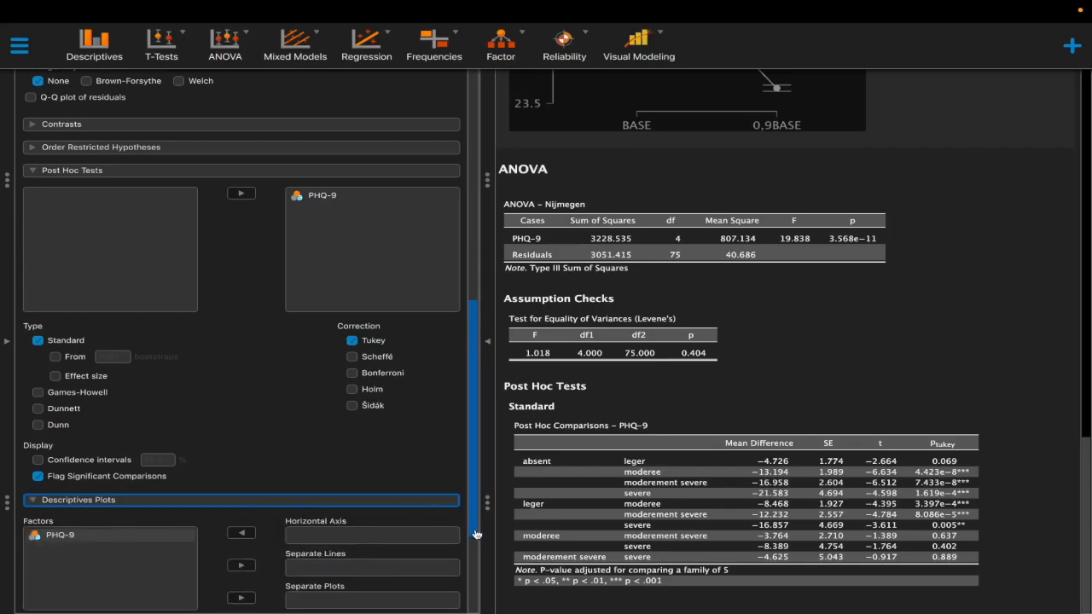
{"action": "scroll", "coordinate": [177, 495], "scroll_direction": "down", "scroll_amount": 4}
{"action": "left_click", "coordinate": [131, 363]}
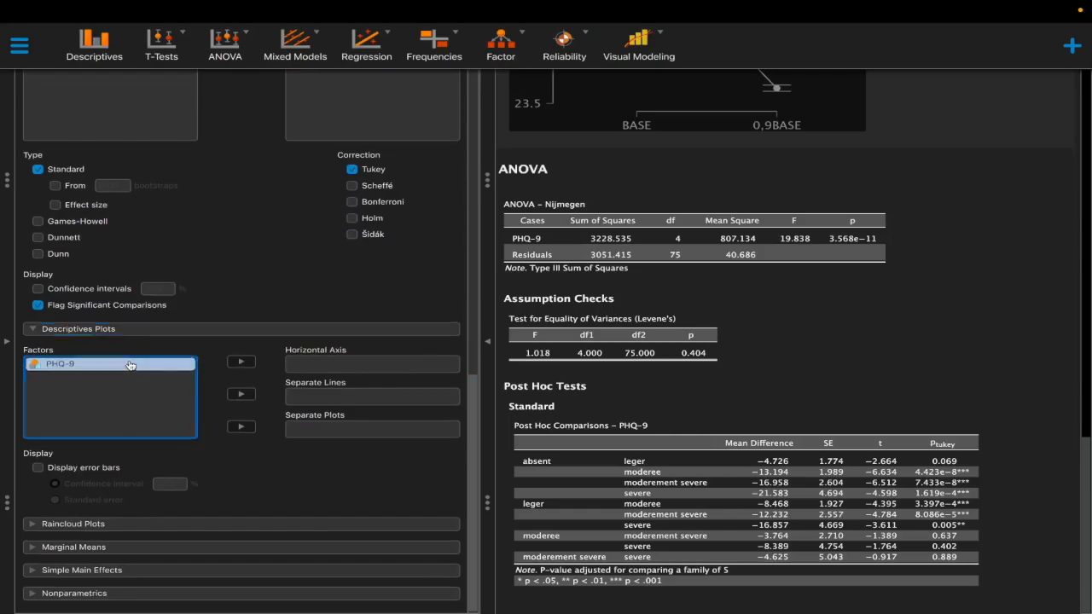
{"action": "left_click", "coordinate": [241, 362]}
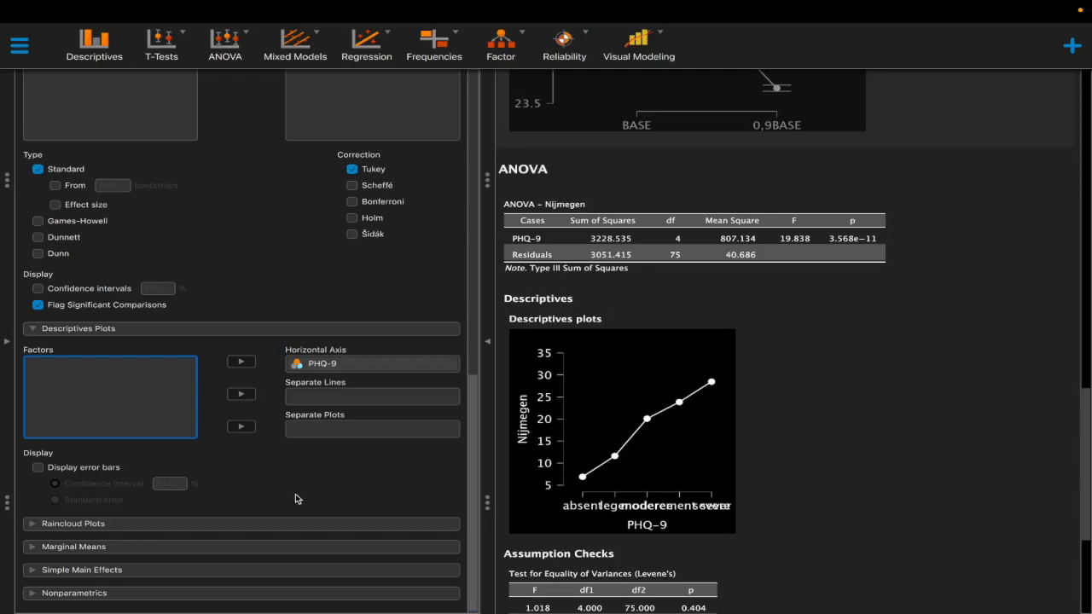
{"action": "scroll", "coordinate": [616, 390], "scroll_direction": "down", "scroll_amount": 2}
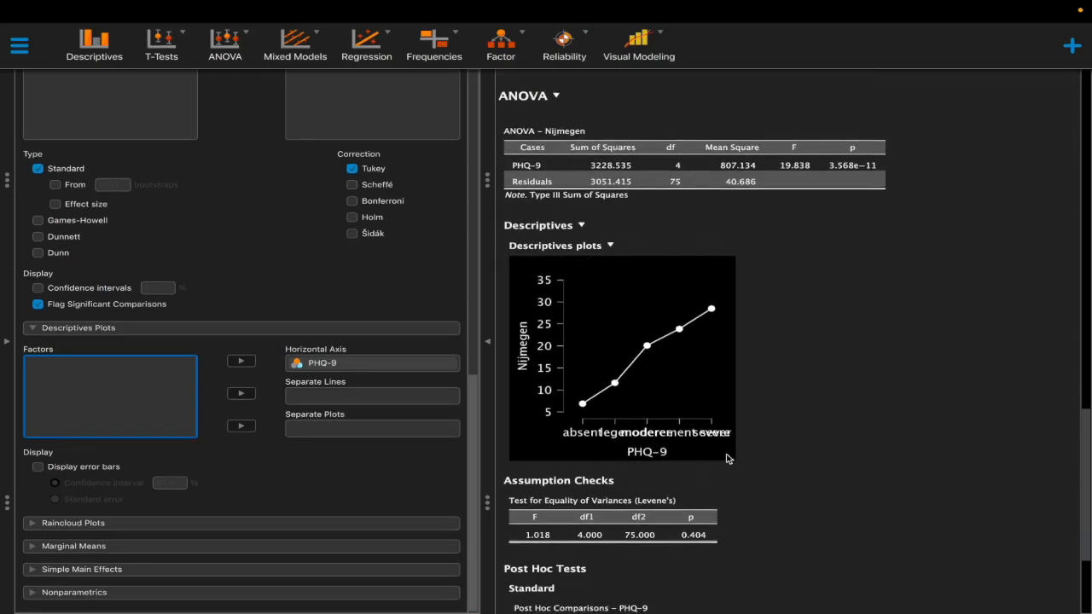
{"action": "scroll", "coordinate": [621, 351], "scroll_direction": "down", "scroll_amount": 4}
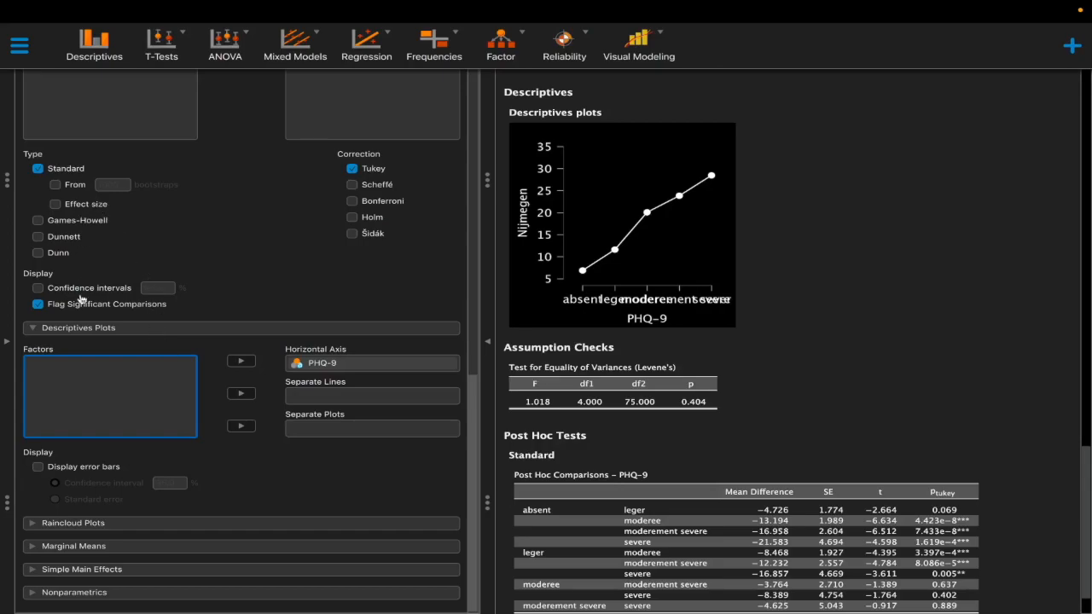
- Collapse the descriptives plot and post hoc settings and add the nonparametric Kruskal-Wallis test for PHQ-9
{"action": "left_click", "coordinate": [116, 327]}
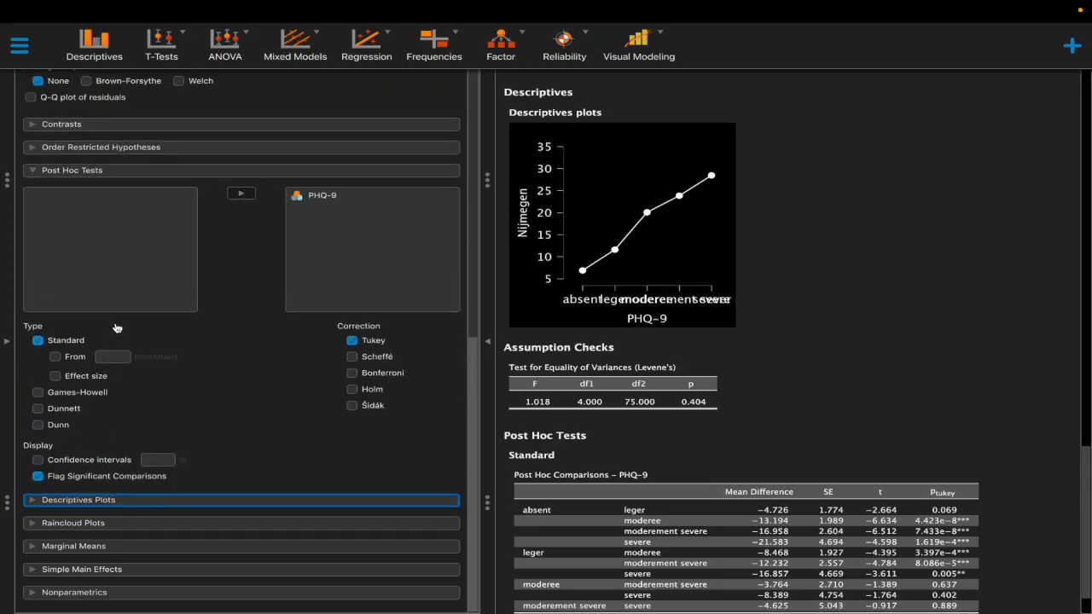
{"action": "left_click", "coordinate": [142, 175]}
{"action": "left_click", "coordinate": [111, 594]}
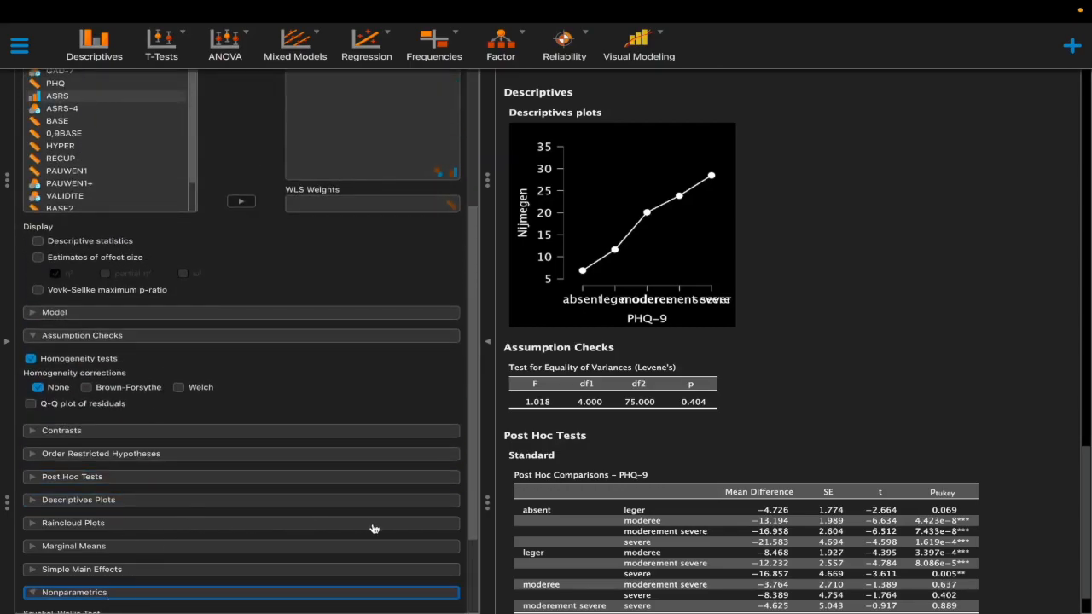
{"action": "left_click_drag", "start_coordinate": [471, 538], "coordinate": [474, 613]}
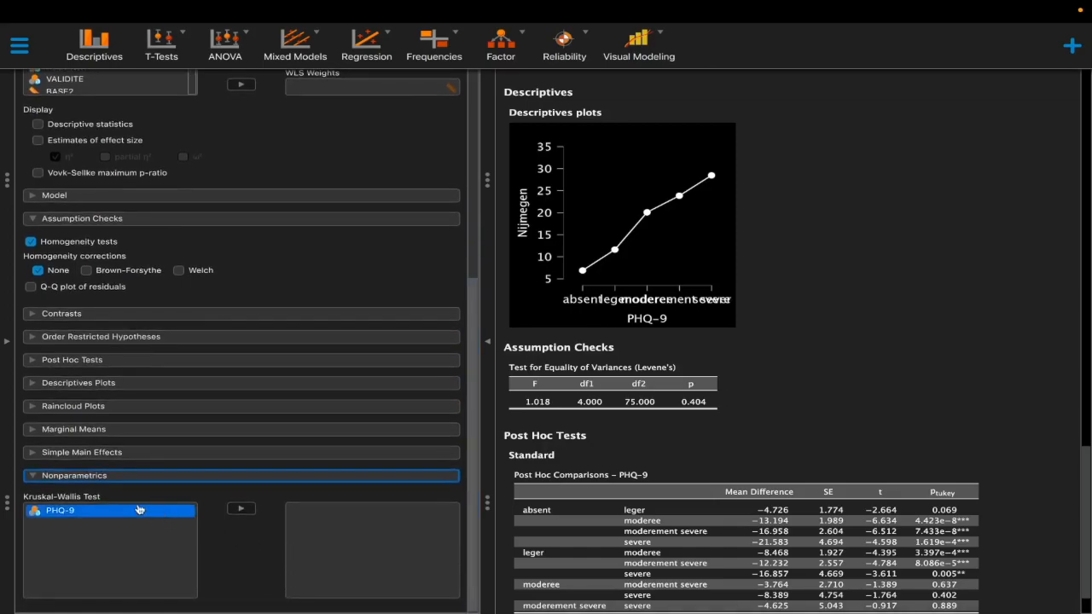
{"action": "left_click", "coordinate": [173, 510]}
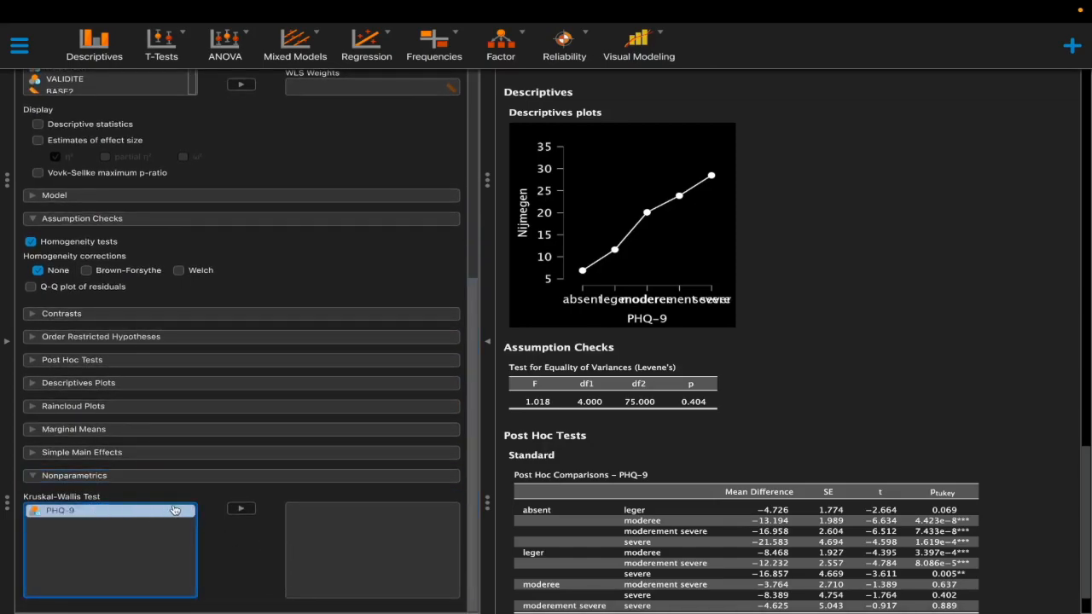
{"action": "left_click", "coordinate": [241, 508]}
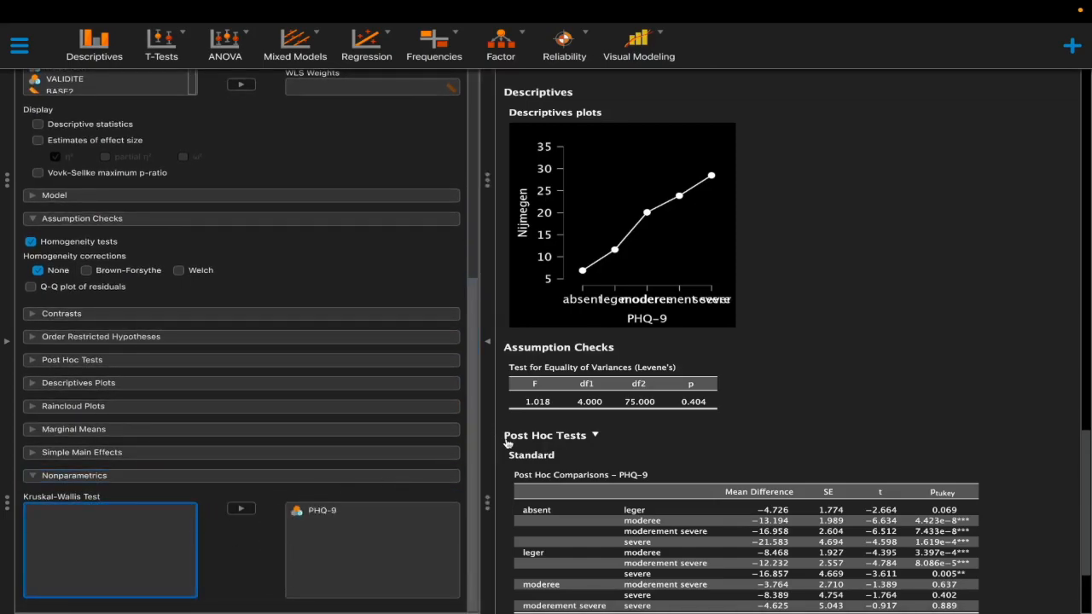